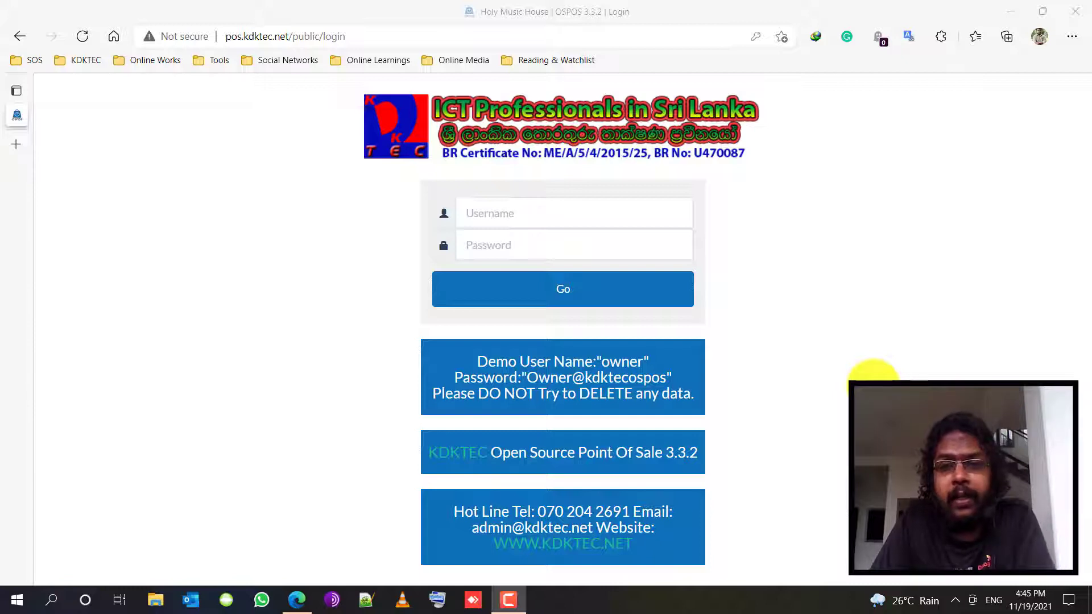
# - Sign in to OSPOS as admin, then re-enter the username after the invalid-login error
pyautogui.click(492, 208)
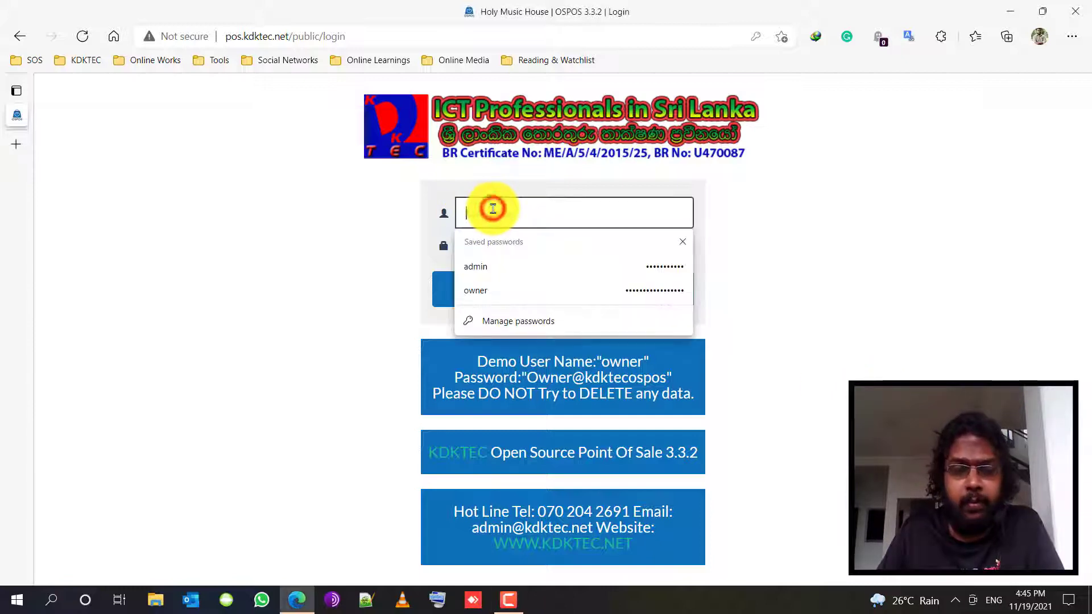
pyautogui.write('admin')
pyautogui.press('Tab')
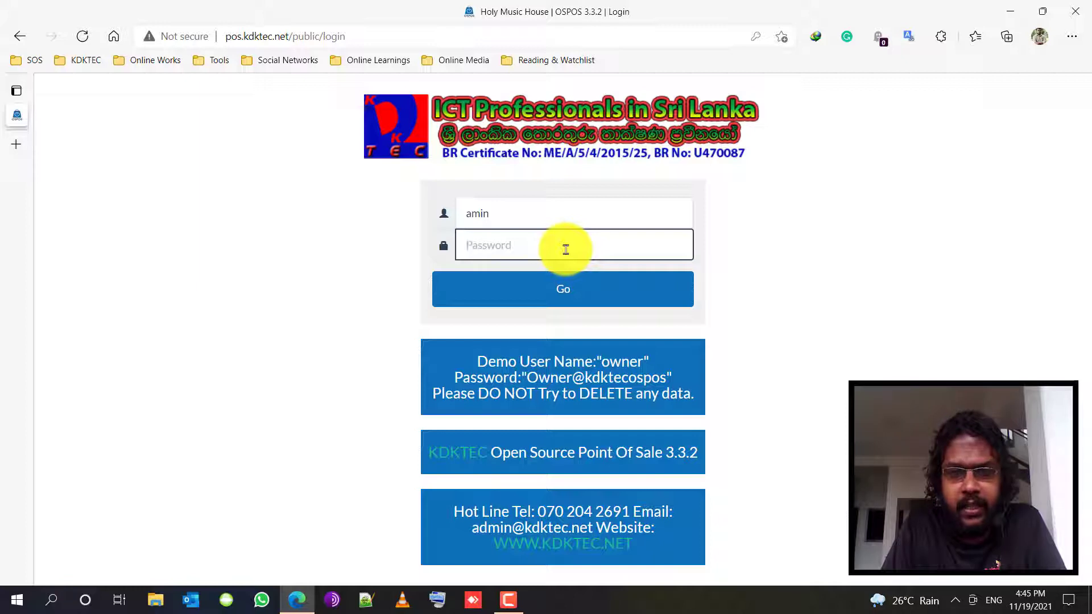
pyautogui.doubleClick(531, 217)
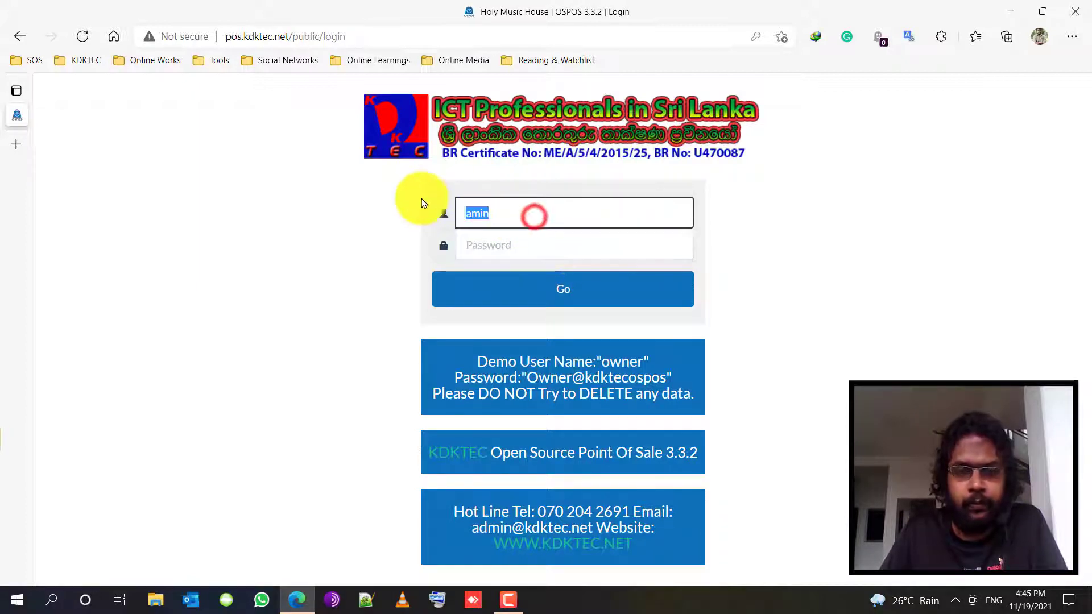
pyautogui.write('admin')
pyautogui.press('Tab')
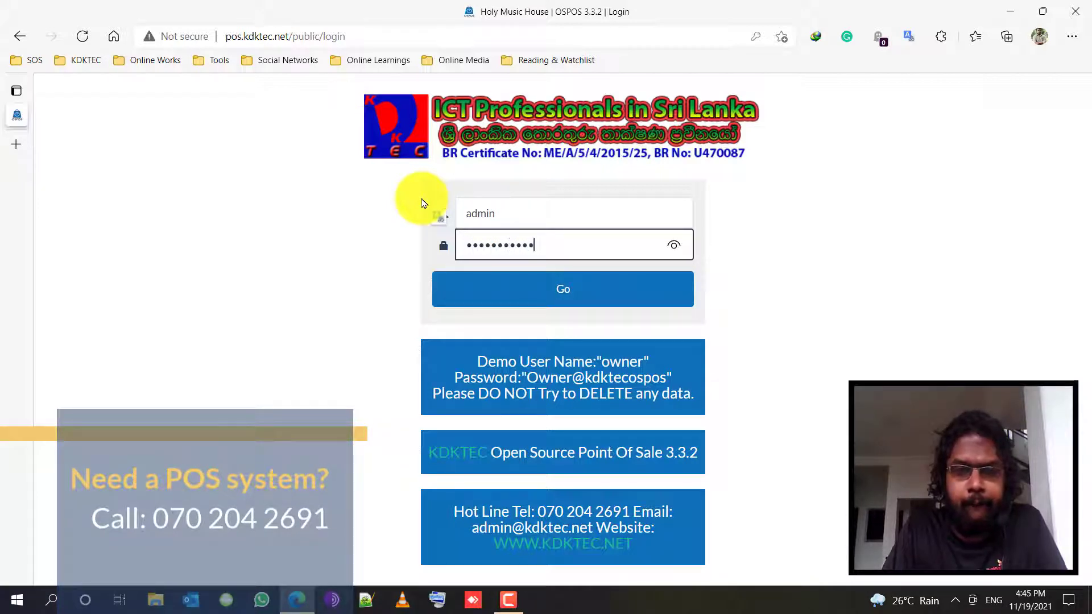
pyautogui.press('Return')
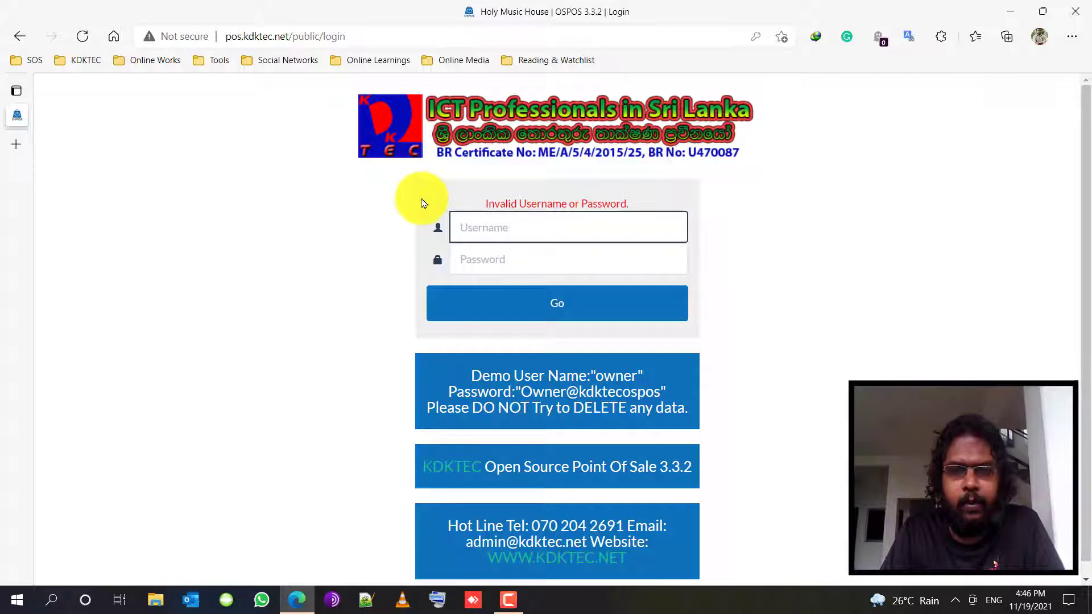
pyautogui.write('admin')
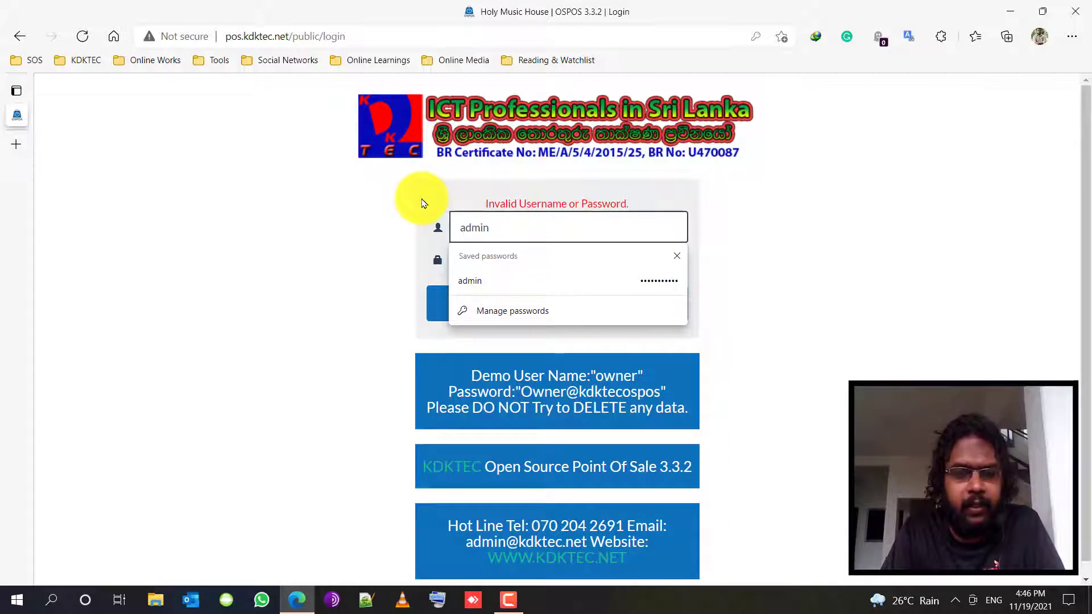
pyautogui.press('Tab')
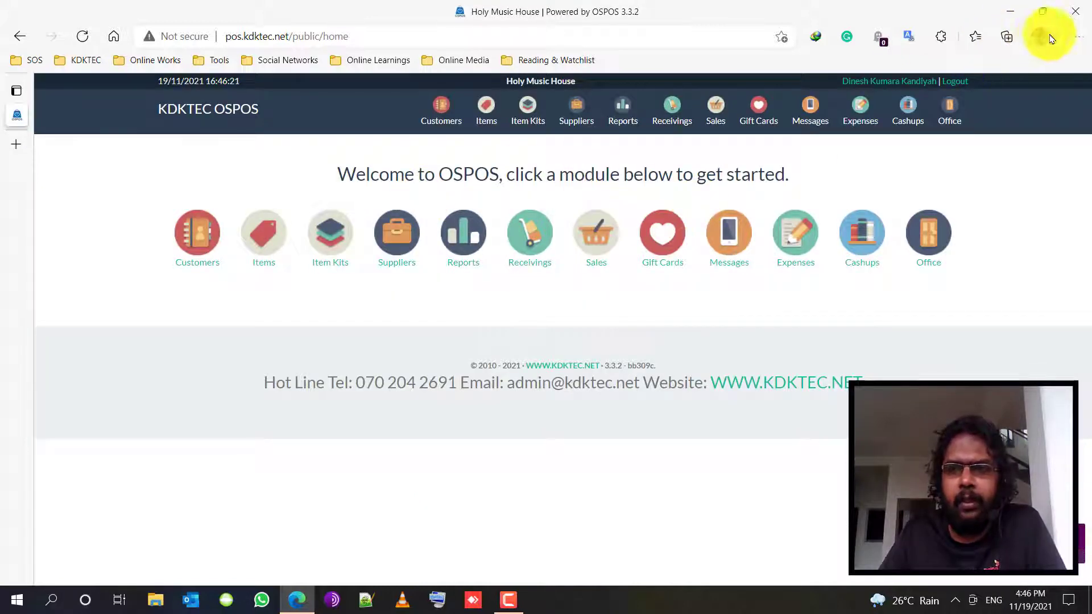
# - Zoom the browser to 125% and open the Employees list from the Office section
pyautogui.click(1071, 35)
pyautogui.click(1045, 133)
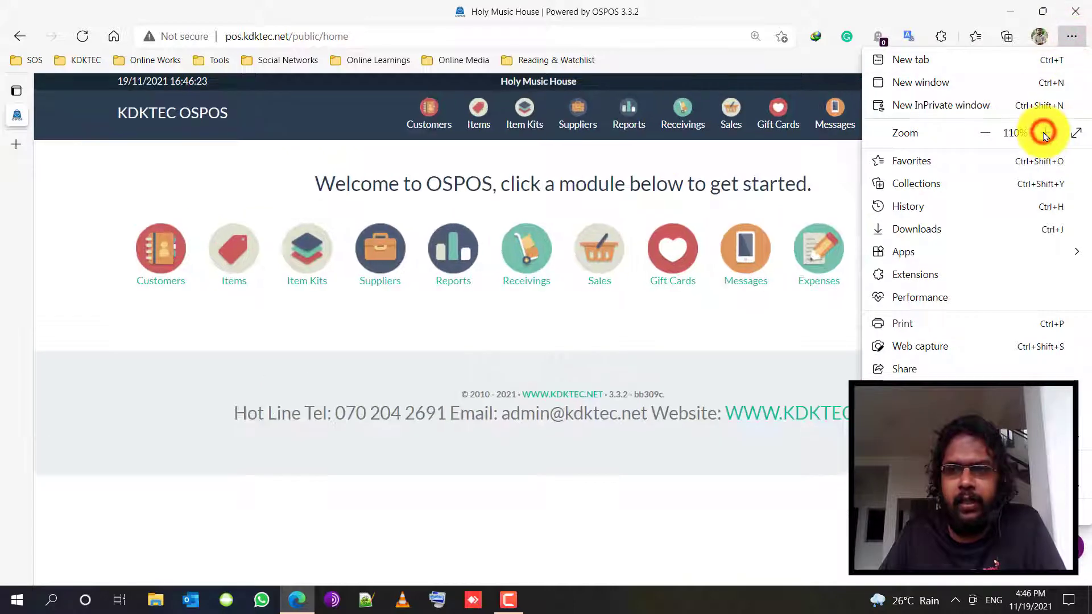
pyautogui.click(1045, 133)
pyautogui.click(788, 440)
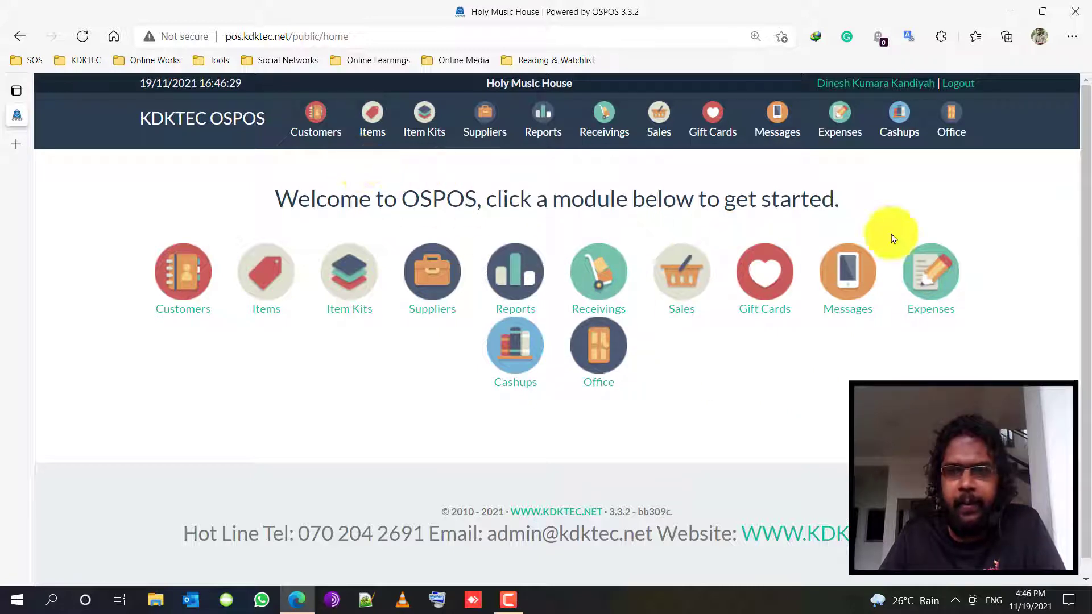
pyautogui.click(957, 124)
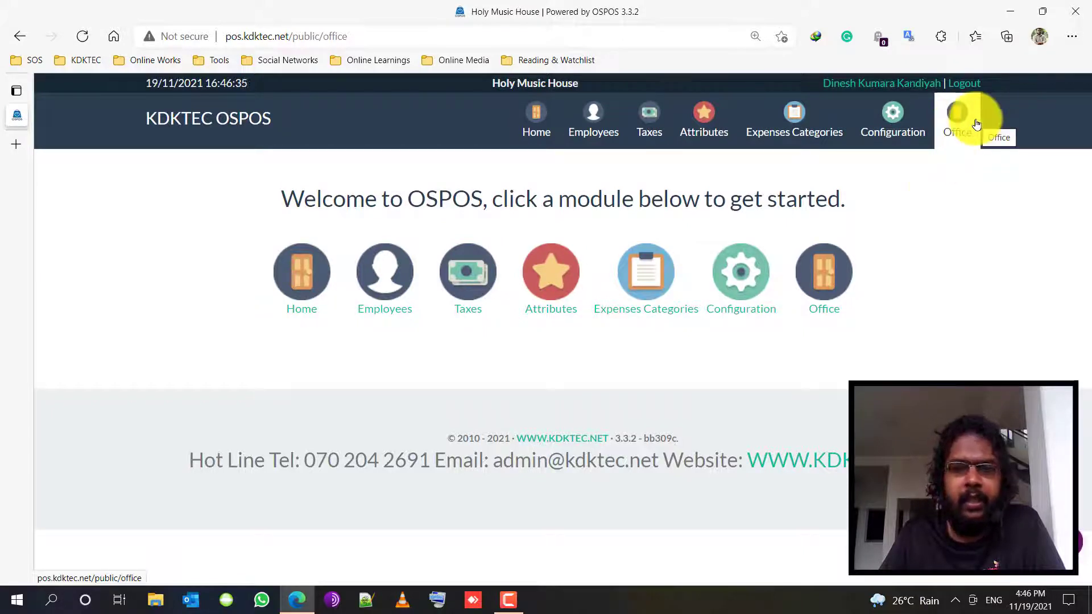
pyautogui.click(390, 291)
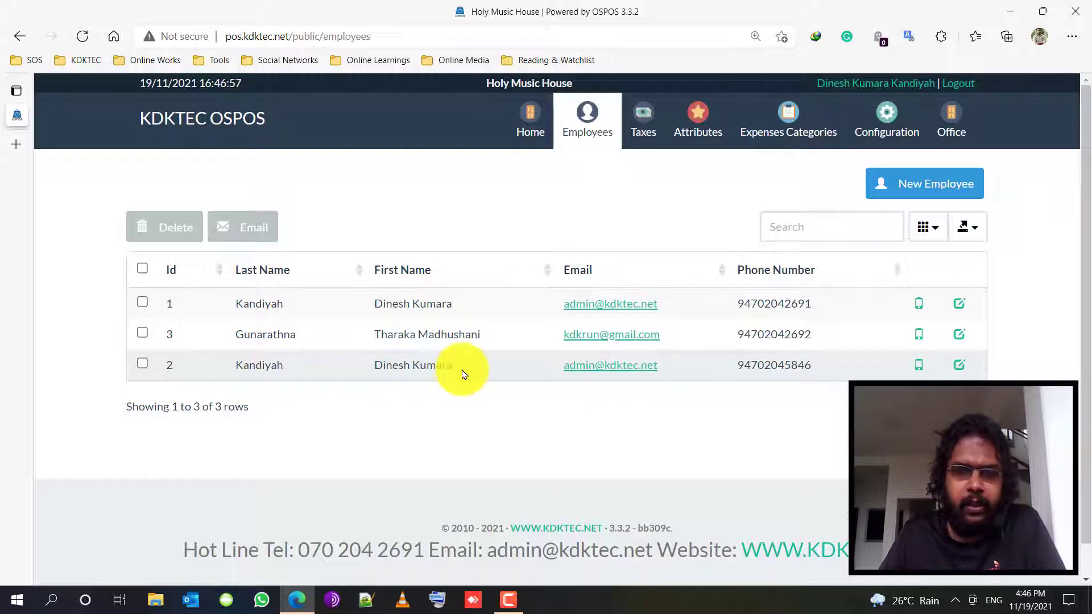
# - Open the Update Employee form for the employee with ID 2 using its row's edit icon
pyautogui.click(959, 367)
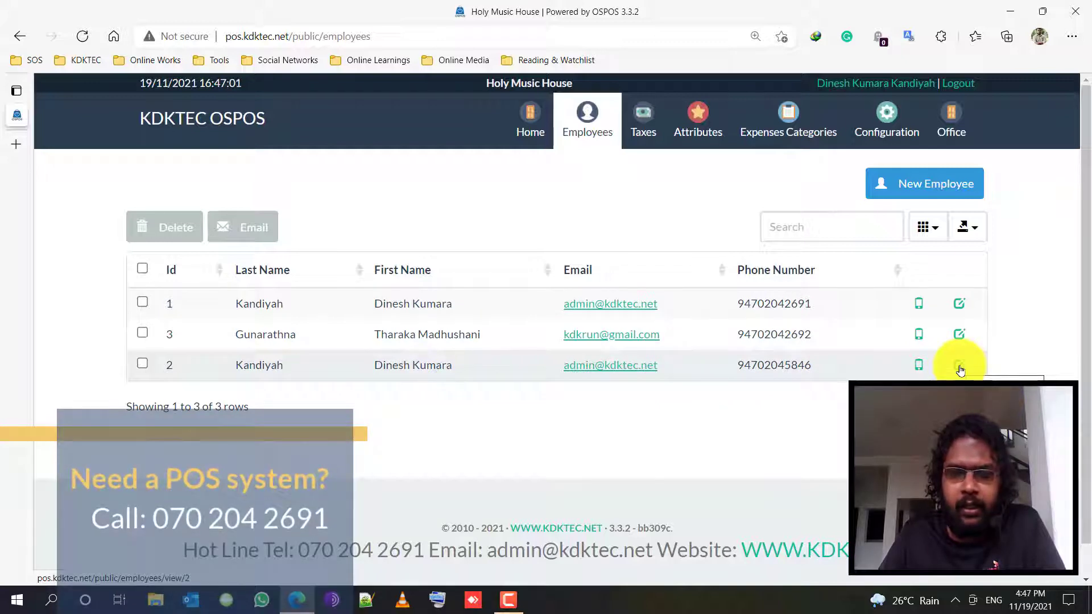
pyautogui.click(143, 365)
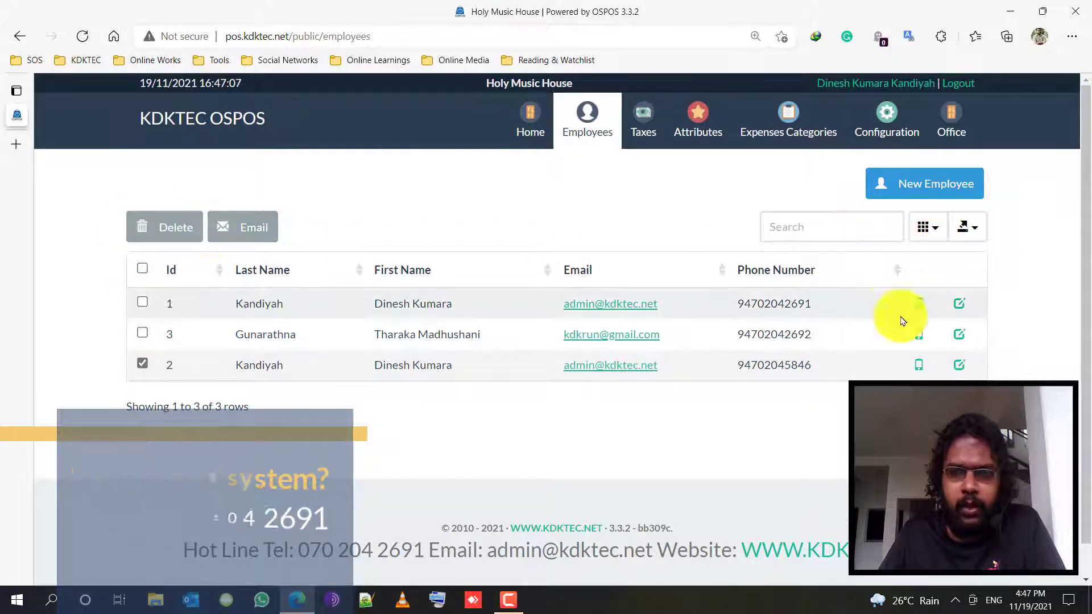
pyautogui.click(140, 363)
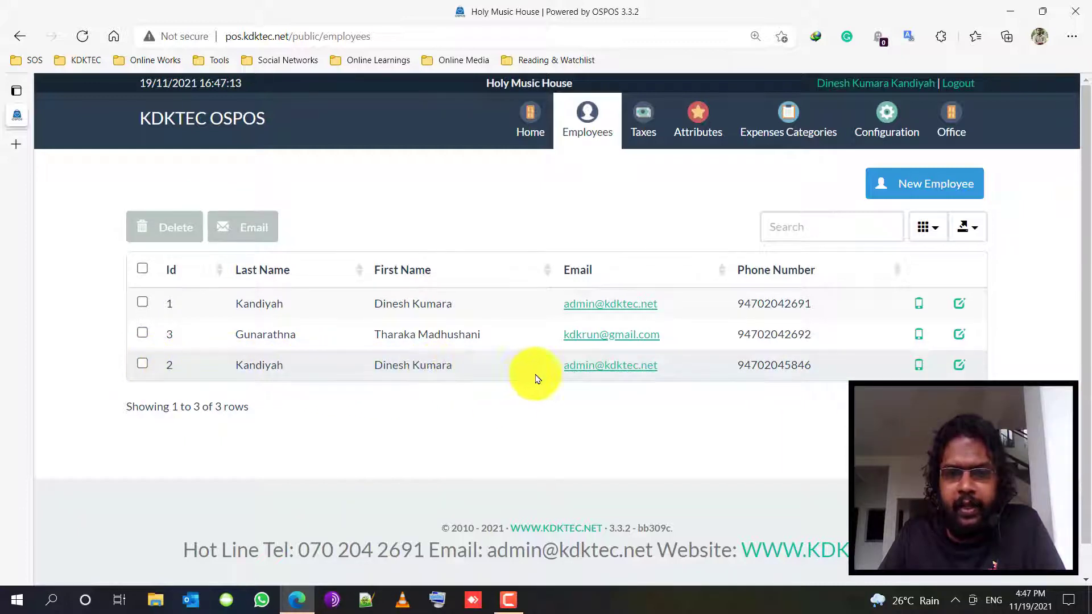
pyautogui.click(960, 368)
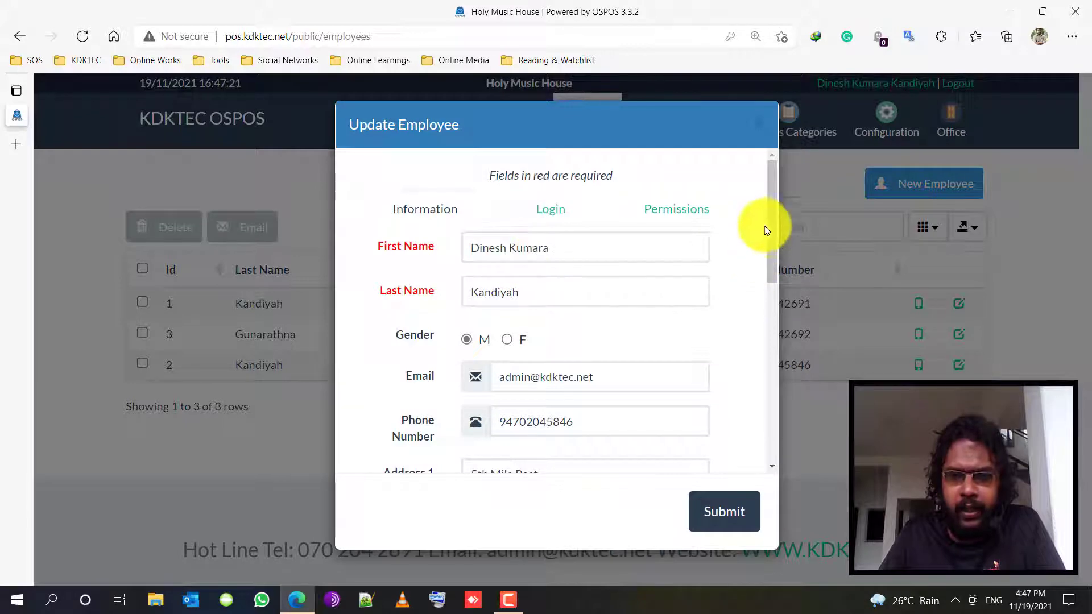
pyautogui.moveTo(770, 193)
pyautogui.mouseDown()
pyautogui.moveTo(768, 370)
pyautogui.moveTo(762, 200)
pyautogui.moveTo(774, 188)
pyautogui.mouseUp()
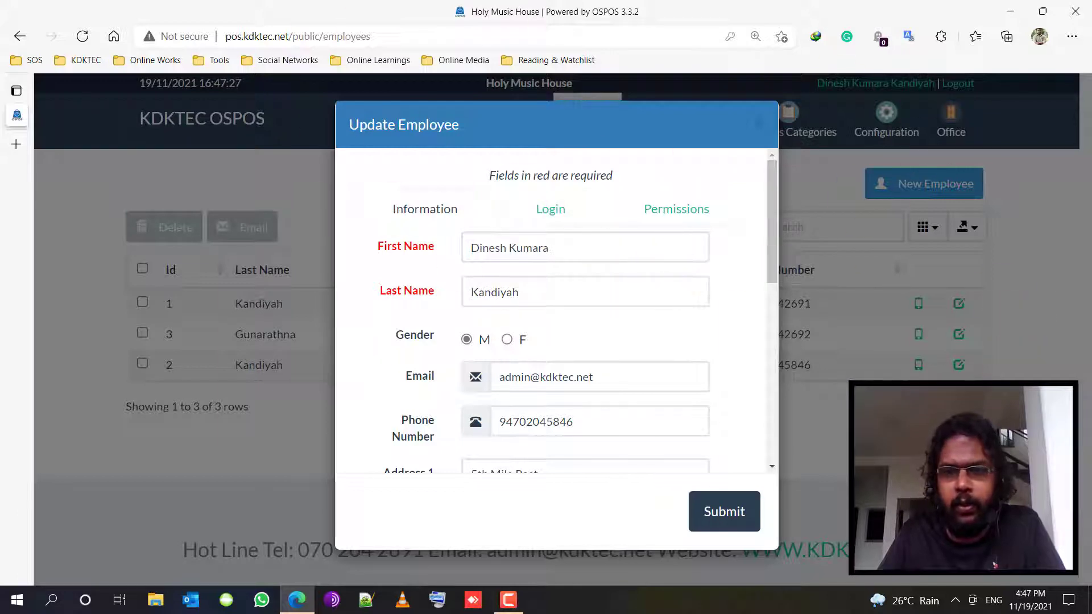
pyautogui.click(1012, 320)
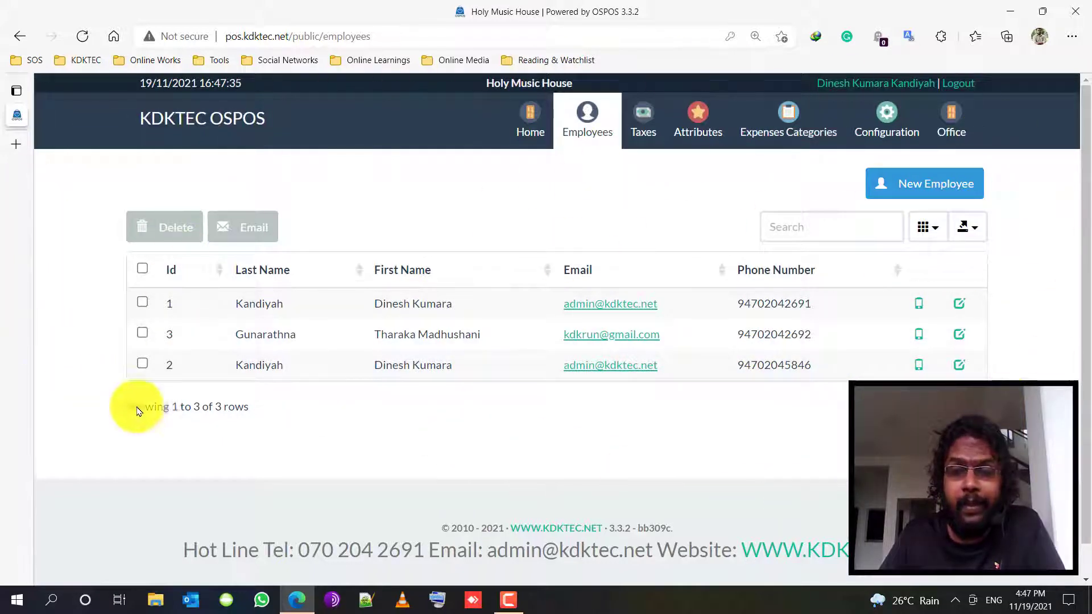
pyautogui.click(959, 365)
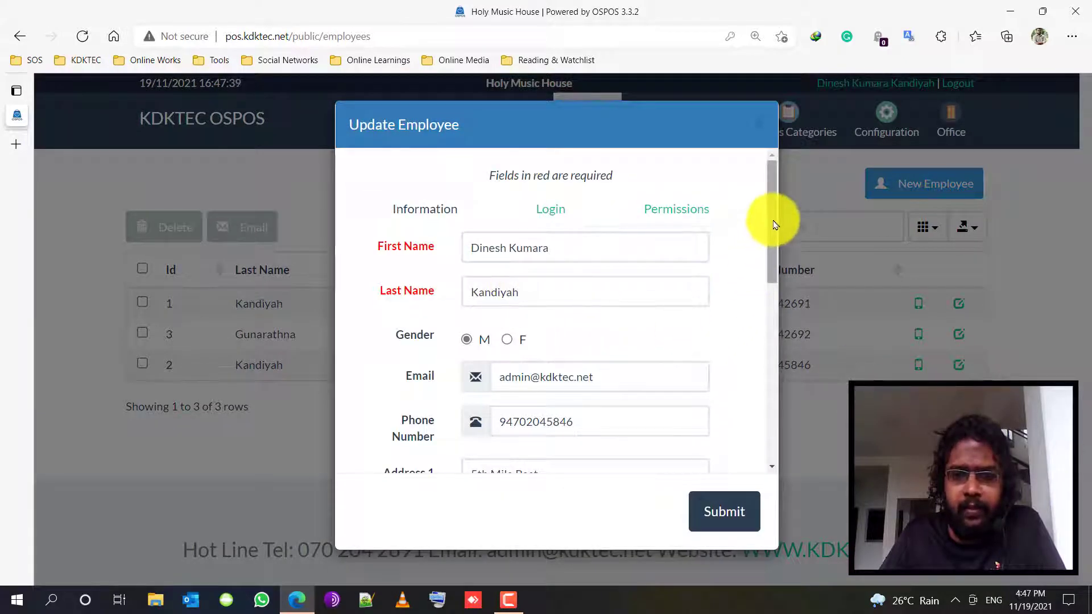
# - Show the owner employee's Login details, then open a blank new browser tab
pyautogui.click(560, 210)
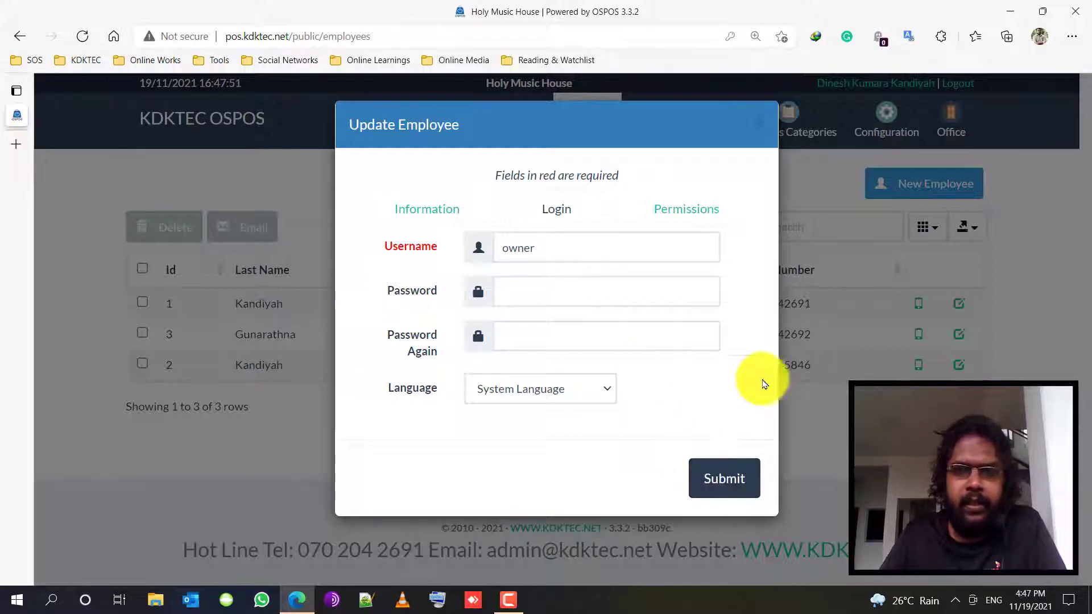
pyautogui.moveTo(20, 154)
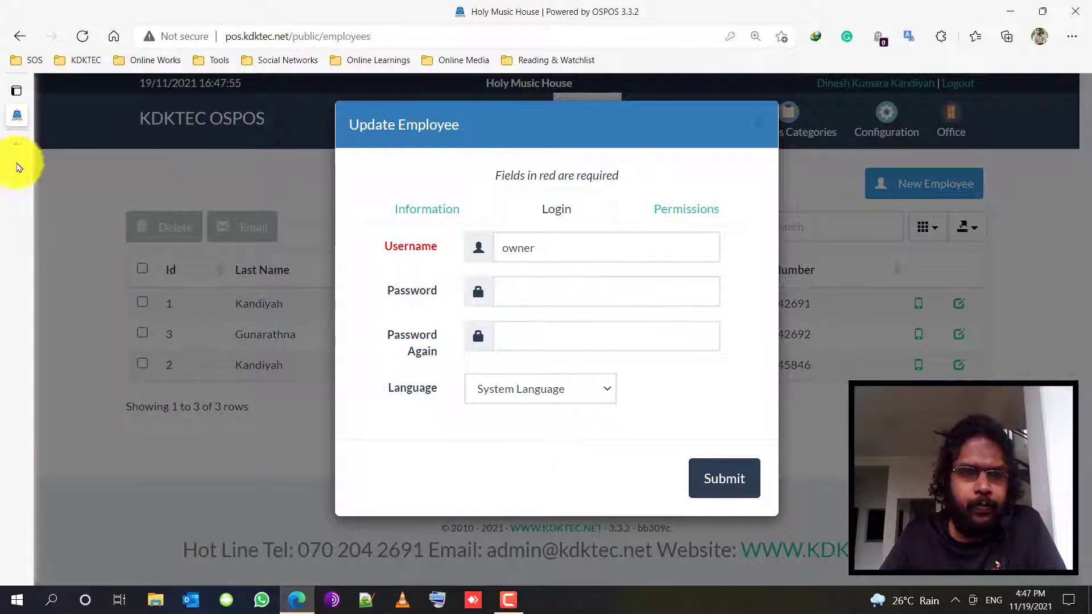
pyautogui.click(21, 142)
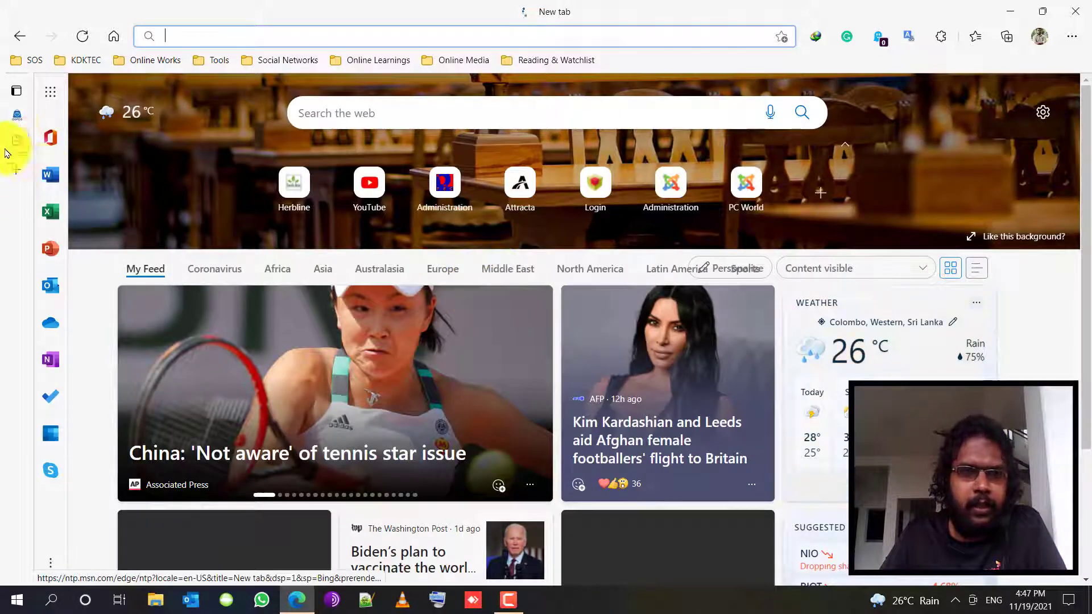
# - Search the web for 'kdktec' in the new tab
pyautogui.click(17, 116)
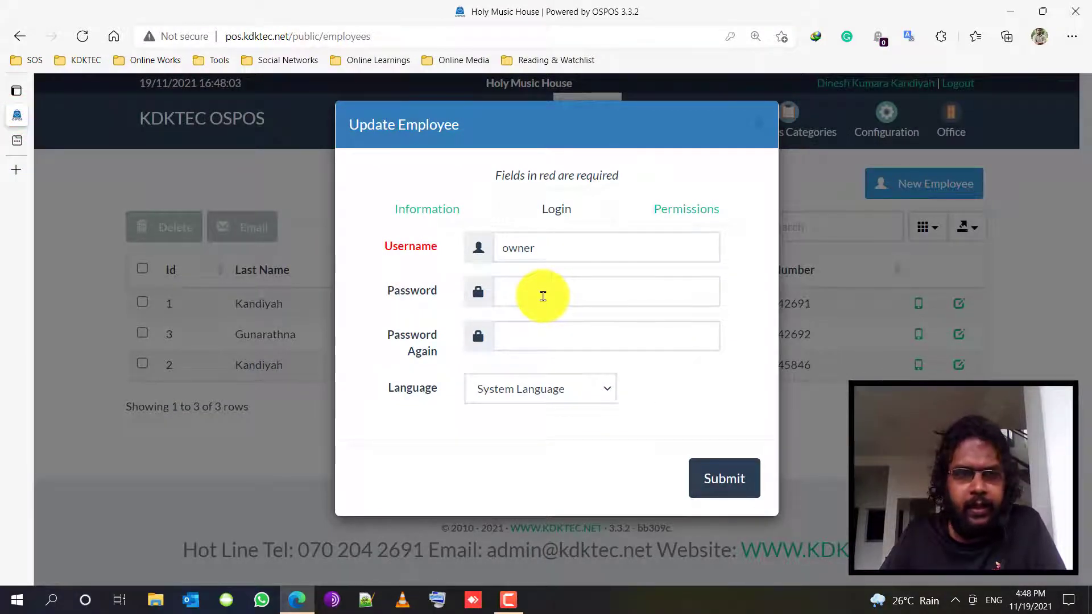
pyautogui.moveTo(21, 146)
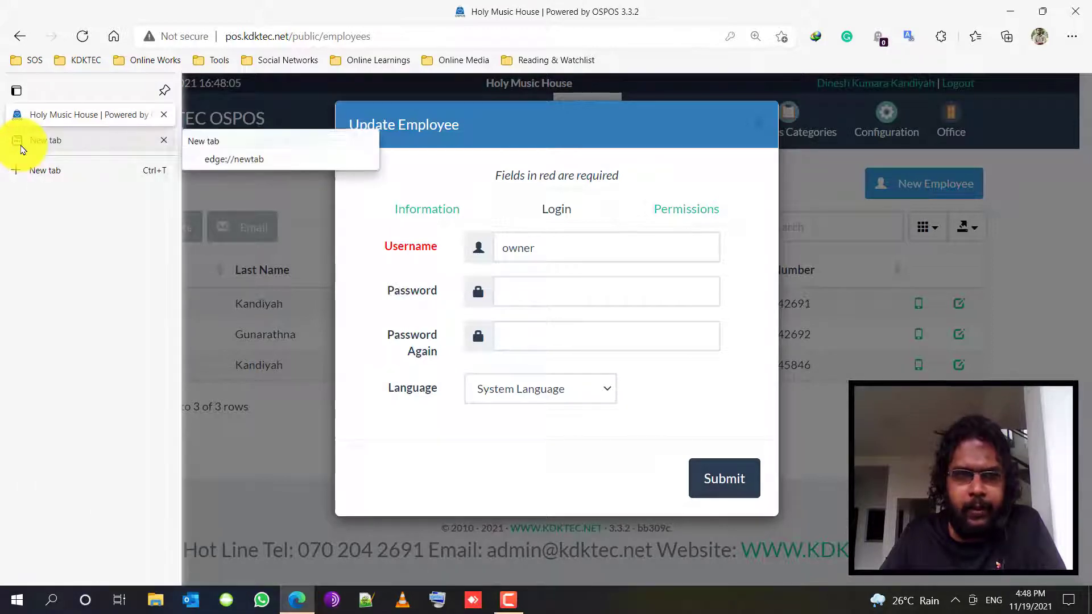
pyautogui.click(50, 140)
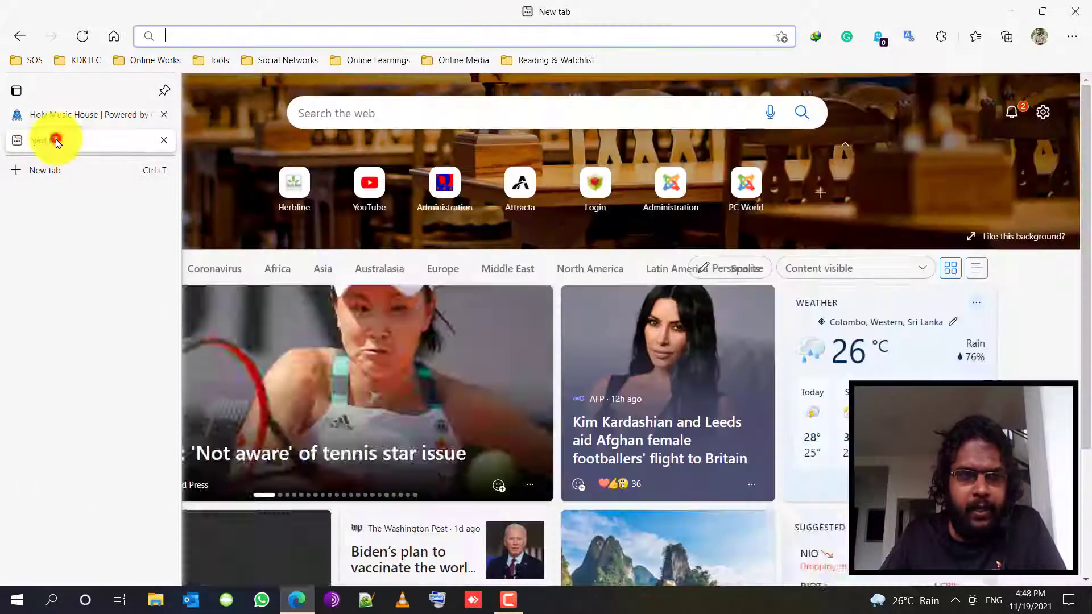
pyautogui.click(322, 33)
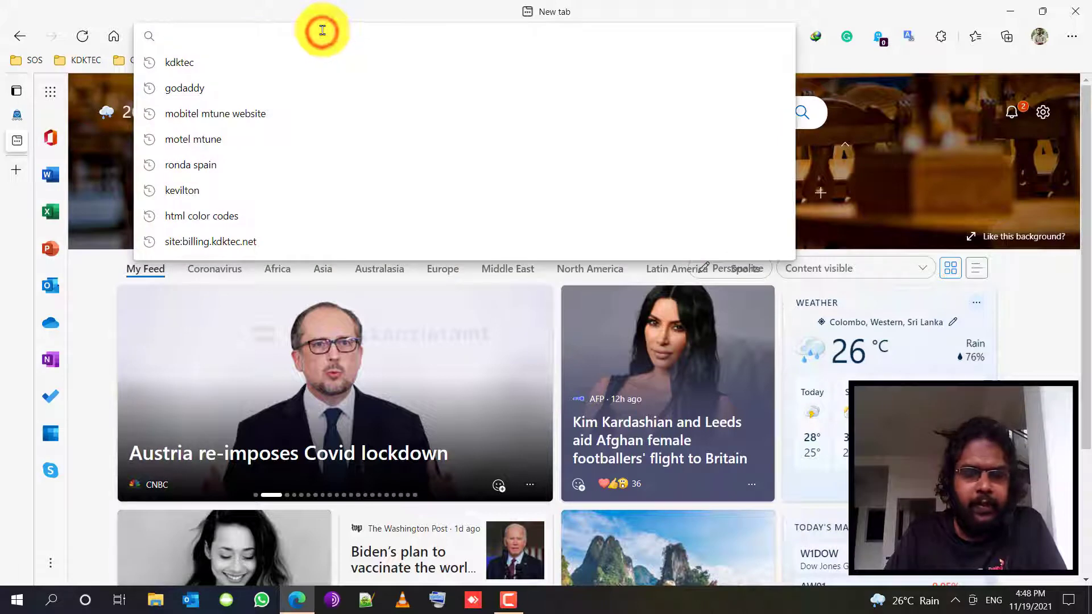
pyautogui.write('kdktec')
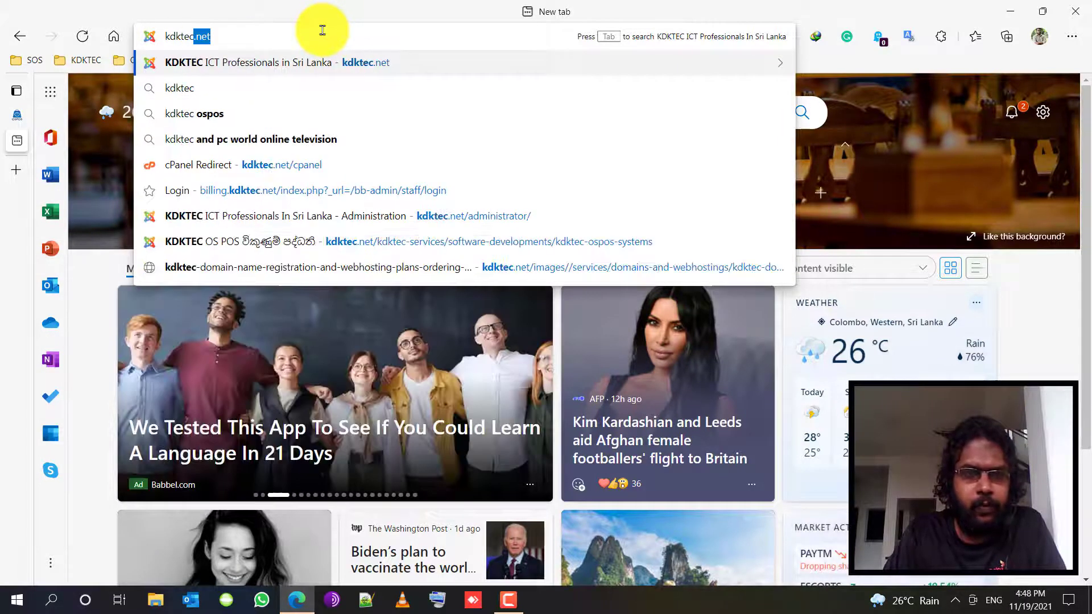
pyautogui.press('Delete')
pyautogui.press('Return')
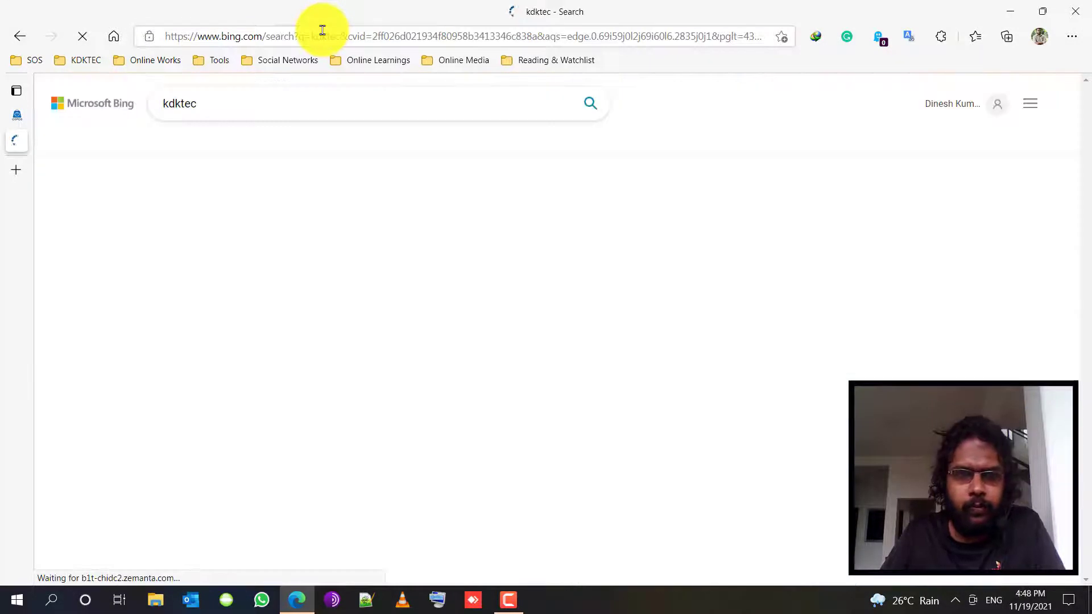
# - On kdktec.net, go to the OS POS page, select the published demo password, and close the search tab
pyautogui.click(298, 199)
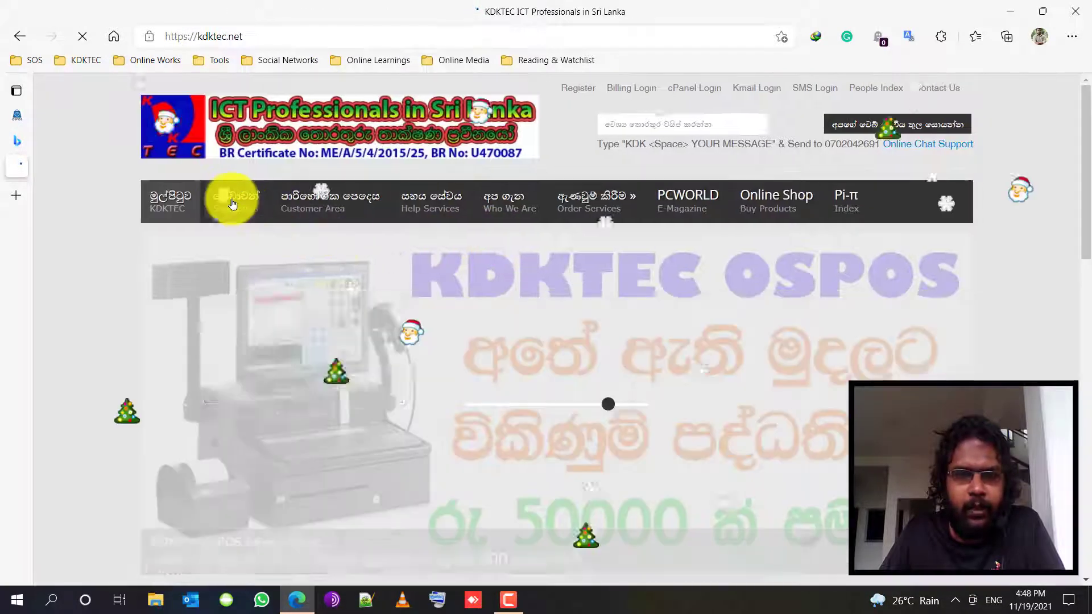
pyautogui.moveTo(233, 202)
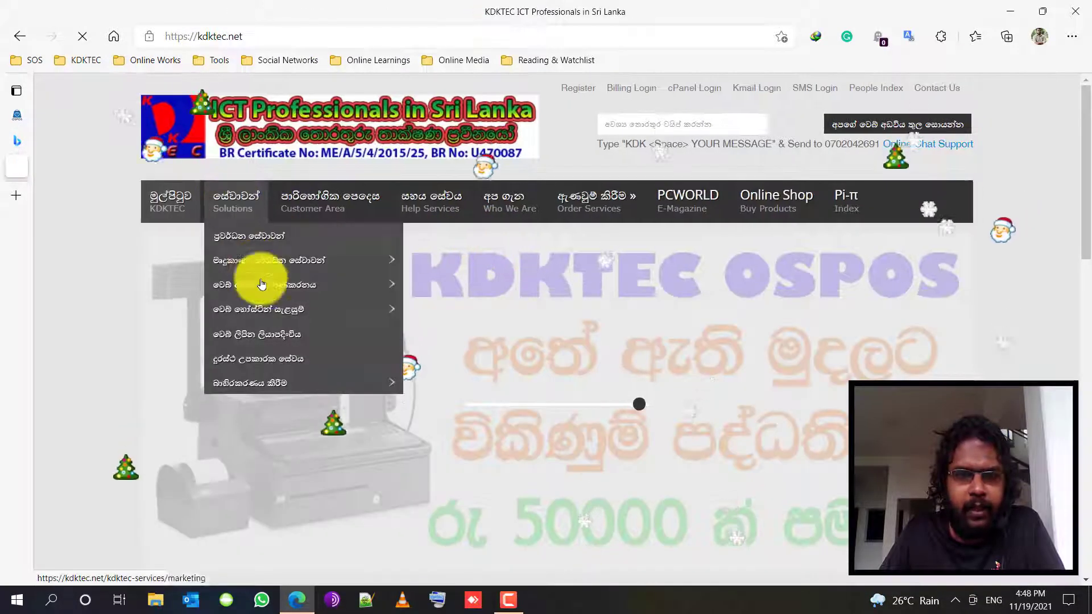
pyautogui.moveTo(303, 263)
pyautogui.click(468, 263)
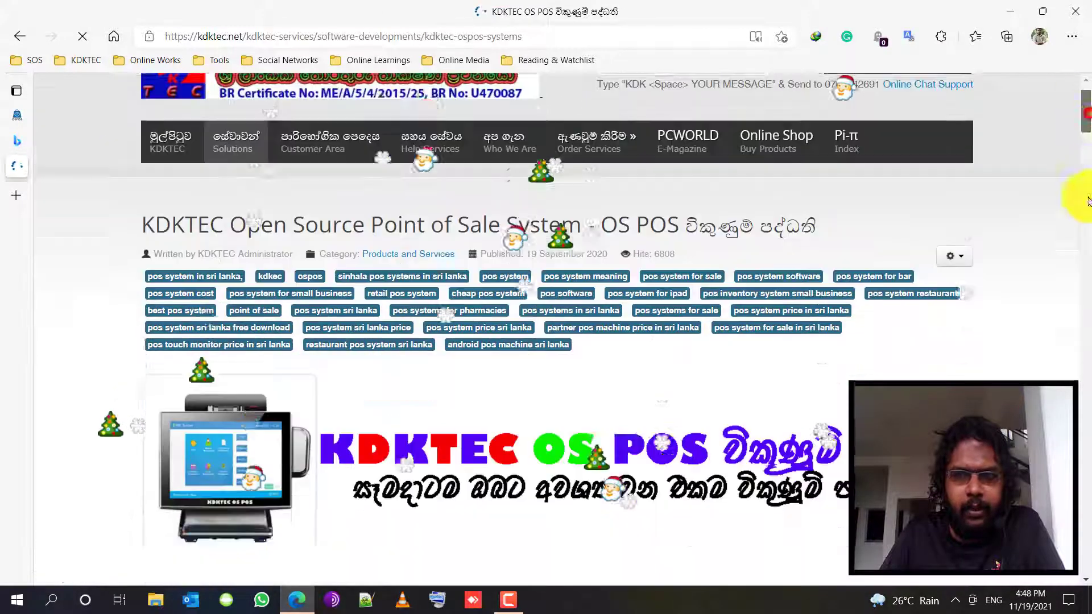
pyautogui.moveTo(1085, 114); pyautogui.dragTo(1086, 470)
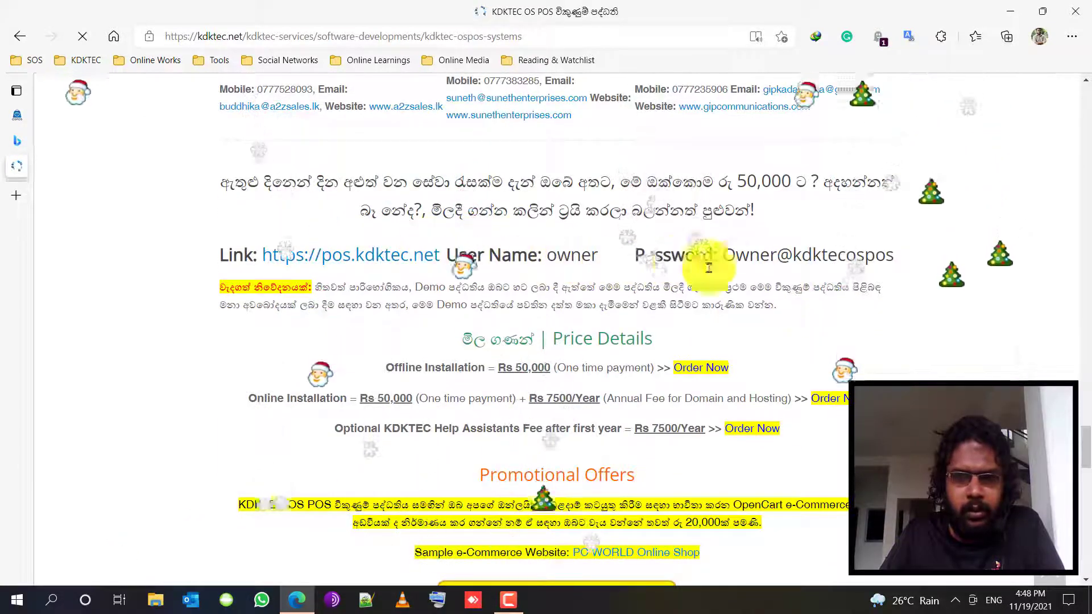
pyautogui.moveTo(723, 256); pyautogui.dragTo(893, 260)
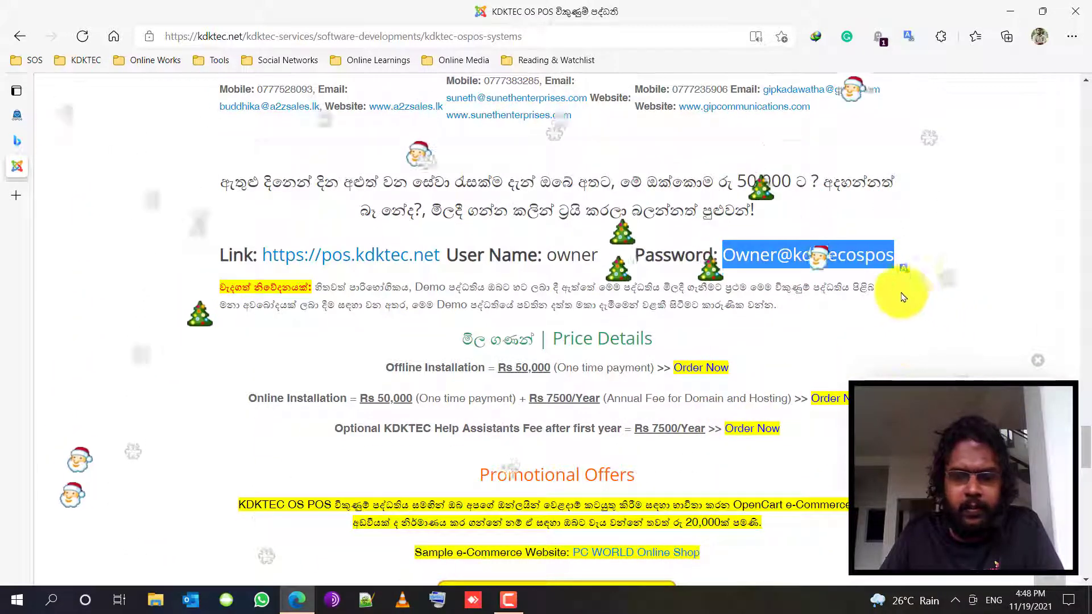
pyautogui.moveTo(19, 137)
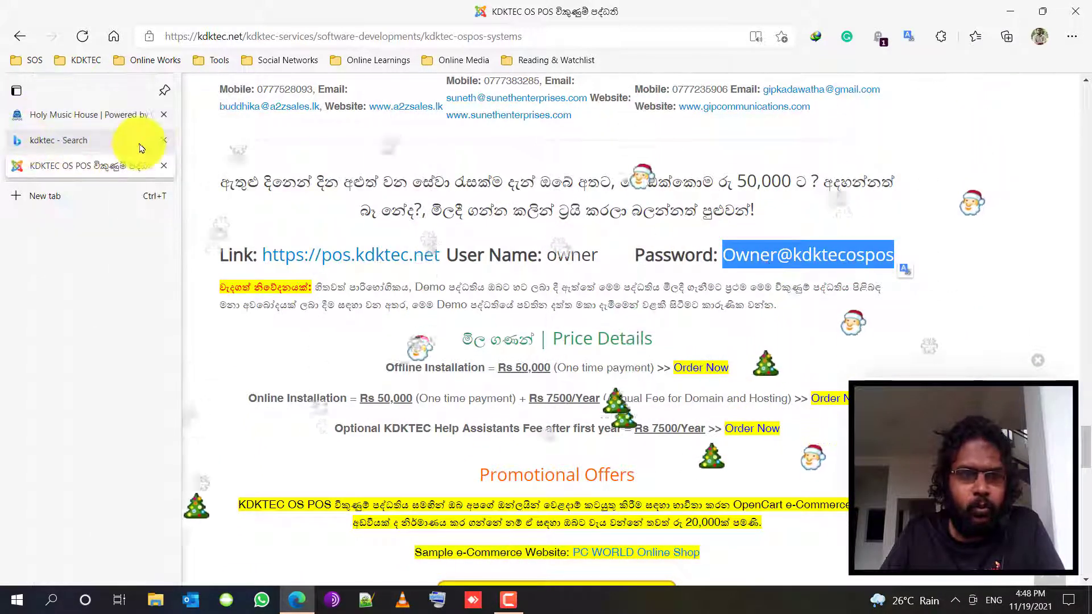
pyautogui.click(164, 140)
# - Paste the demo password into Password and Password Again for the owner, then submit the form
pyautogui.click(85, 114)
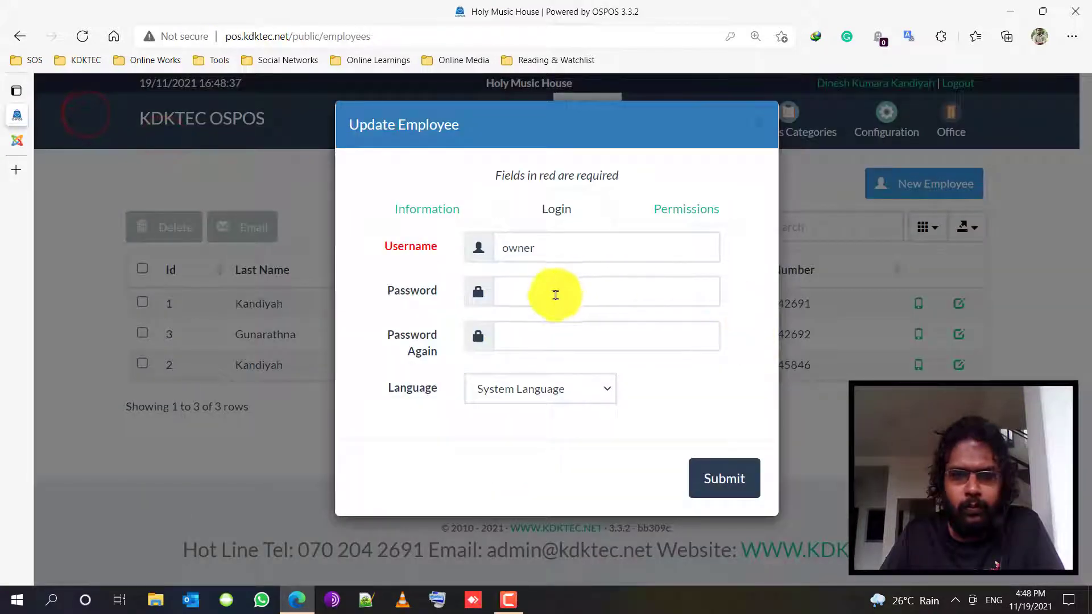
pyautogui.click(555, 293)
pyautogui.press('Down')
pyautogui.press('Down')
pyautogui.press('Return')
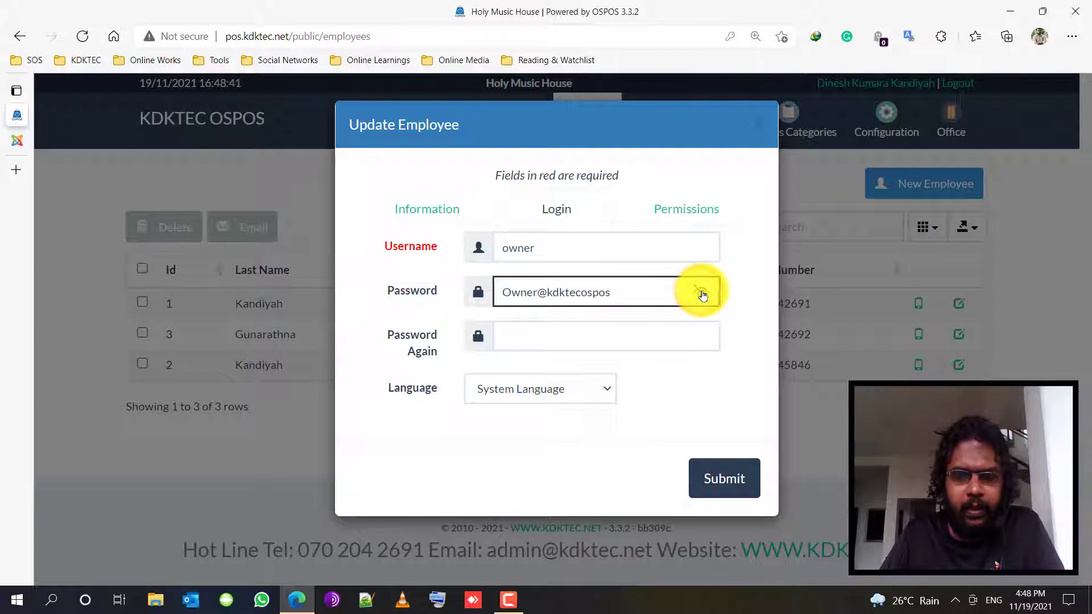
pyautogui.click(607, 331)
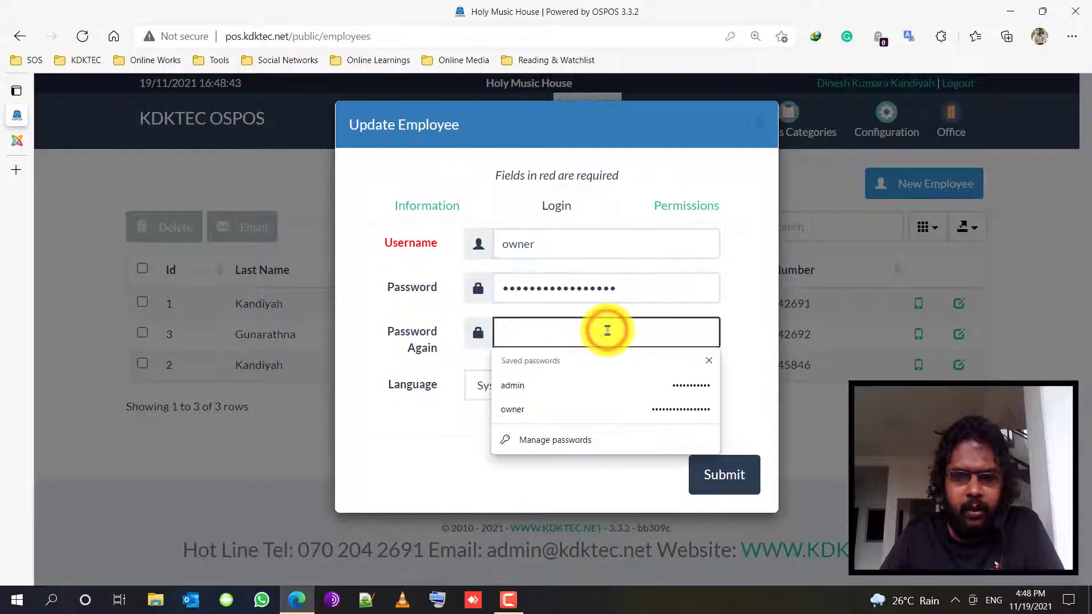
pyautogui.press('Down')
pyautogui.press('Down')
pyautogui.press('Return')
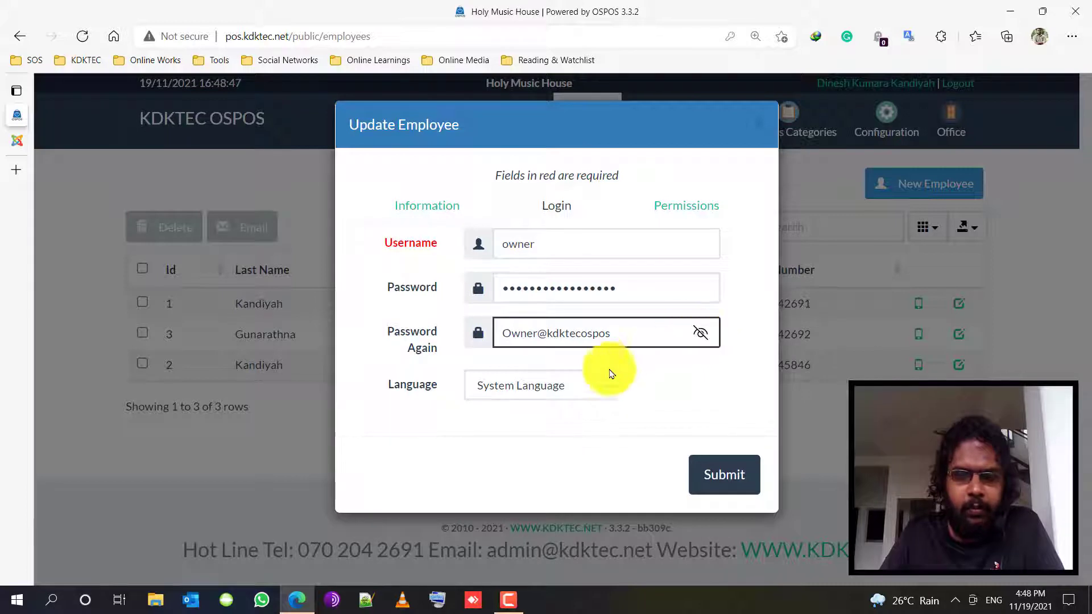
pyautogui.click(663, 380)
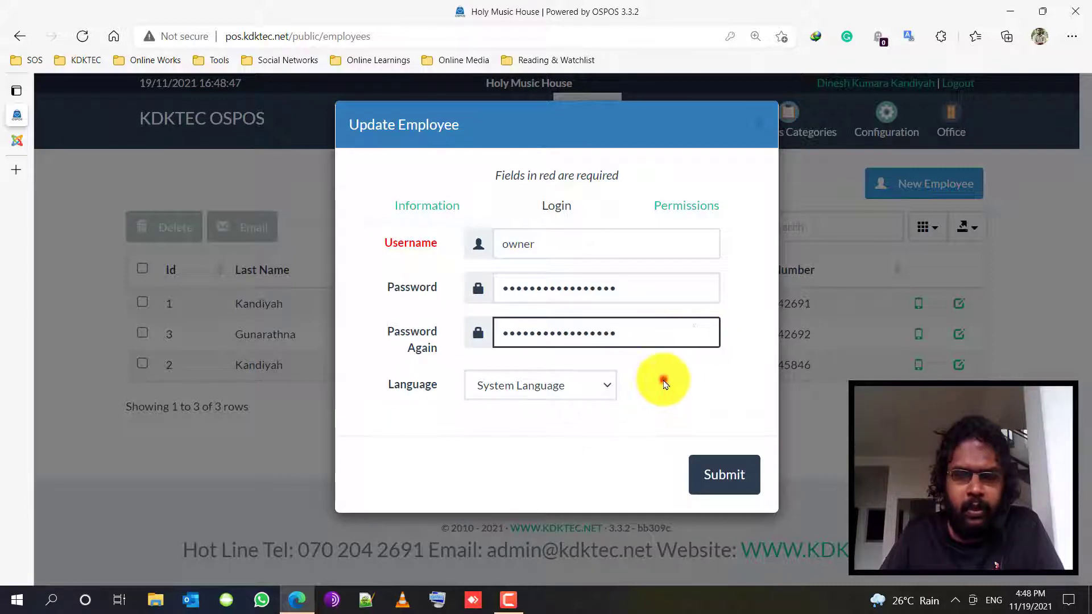
pyautogui.click(611, 390)
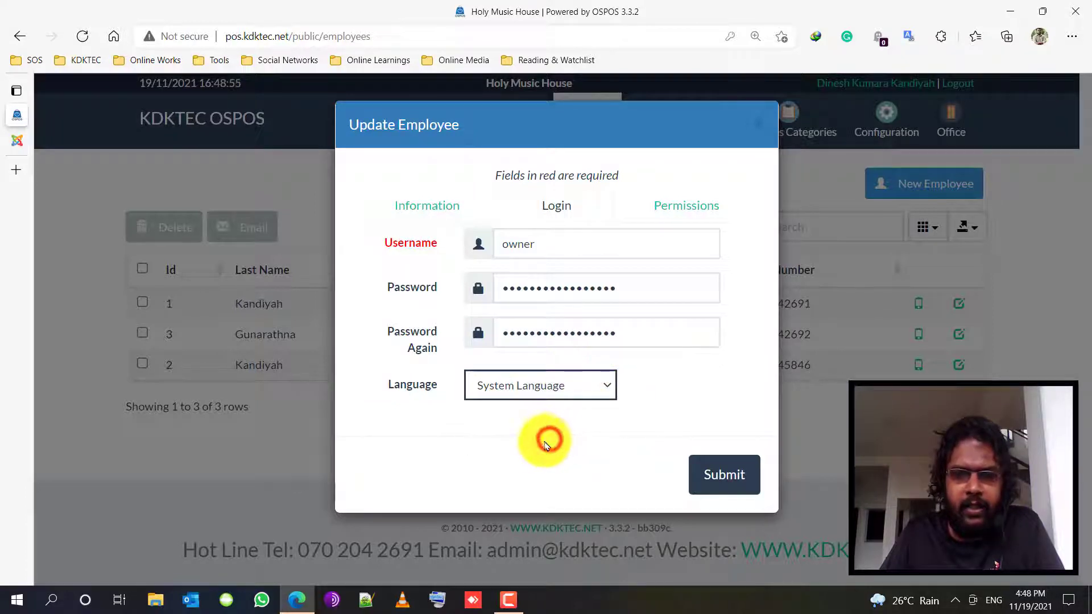
pyautogui.click(734, 481)
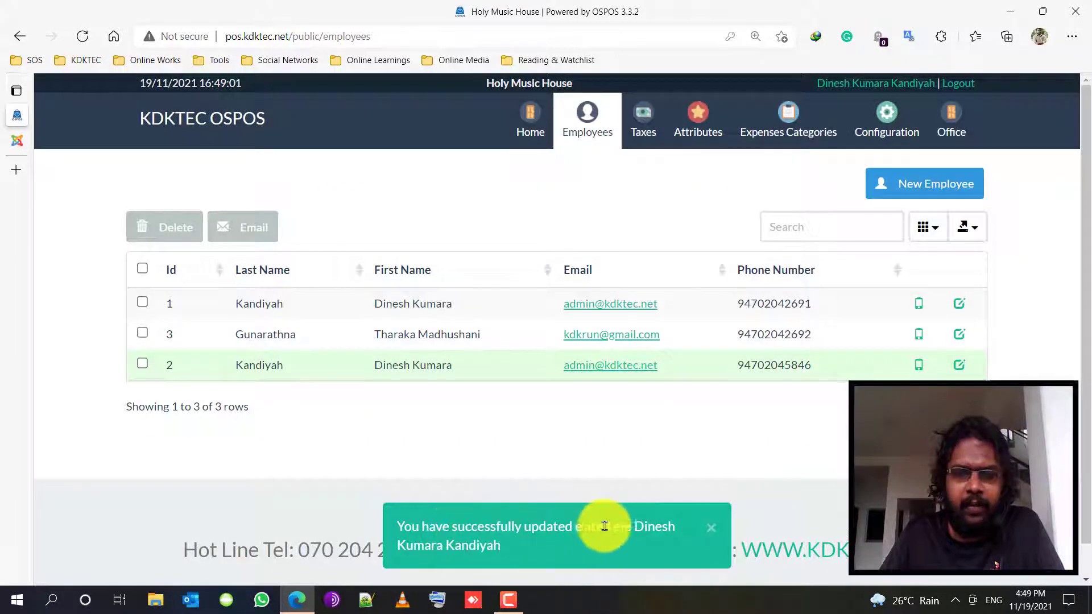
# - Log out, then sign back in as owner using the saved demo password
pyautogui.click(708, 529)
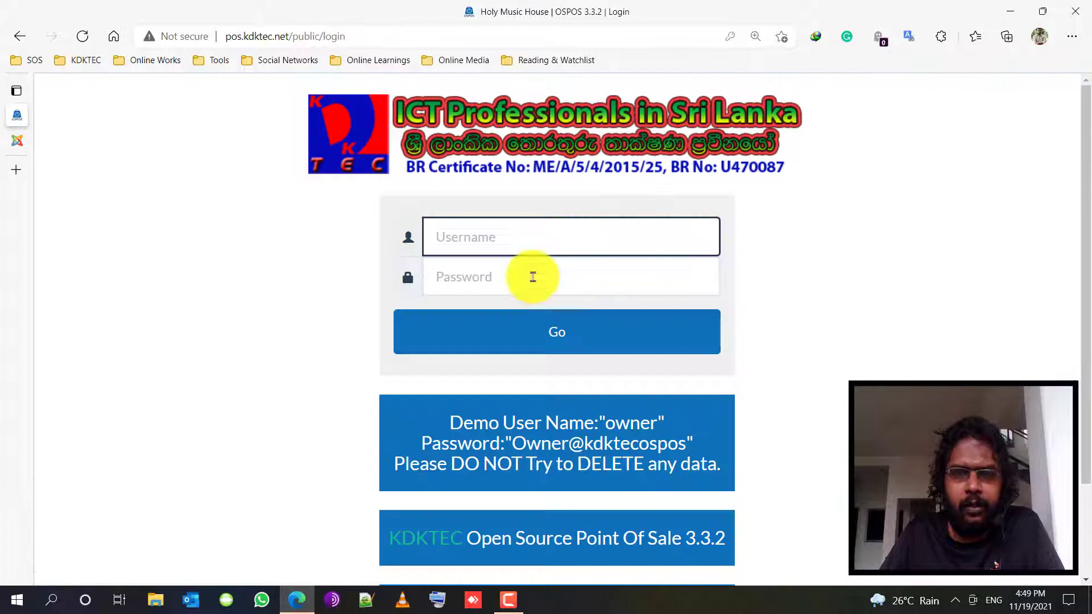
pyautogui.click(515, 235)
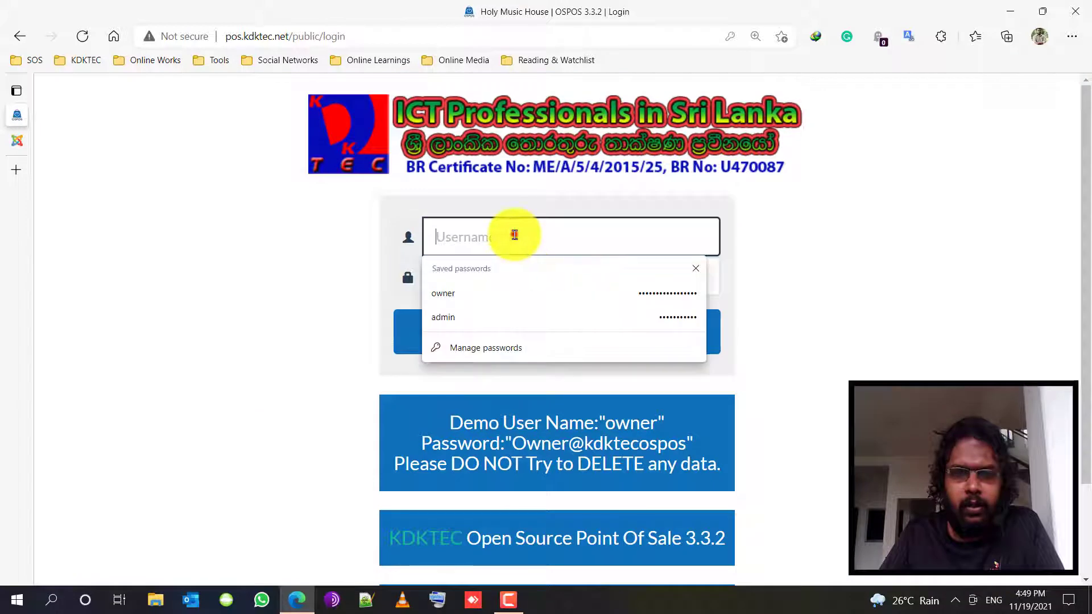
pyautogui.click(600, 294)
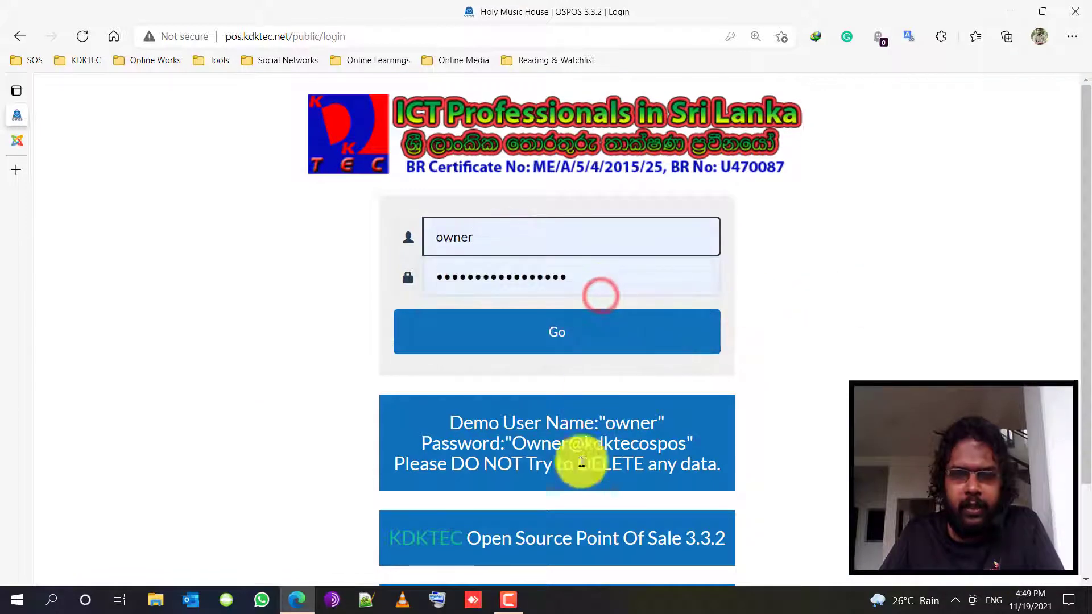
pyautogui.moveTo(592, 275); pyautogui.dragTo(410, 277)
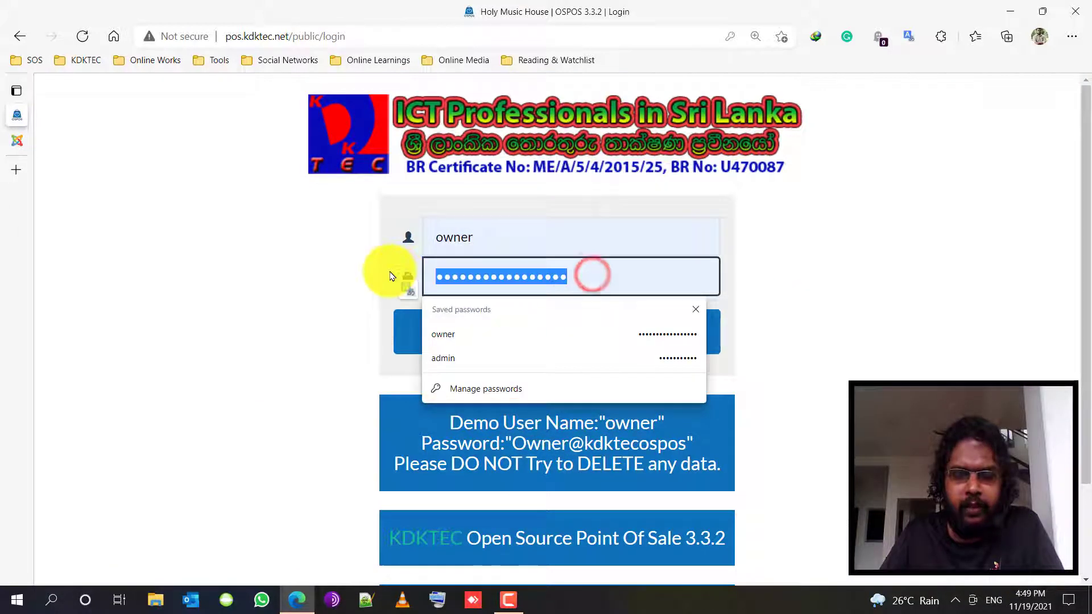
pyautogui.click(390, 276)
pyautogui.click(589, 338)
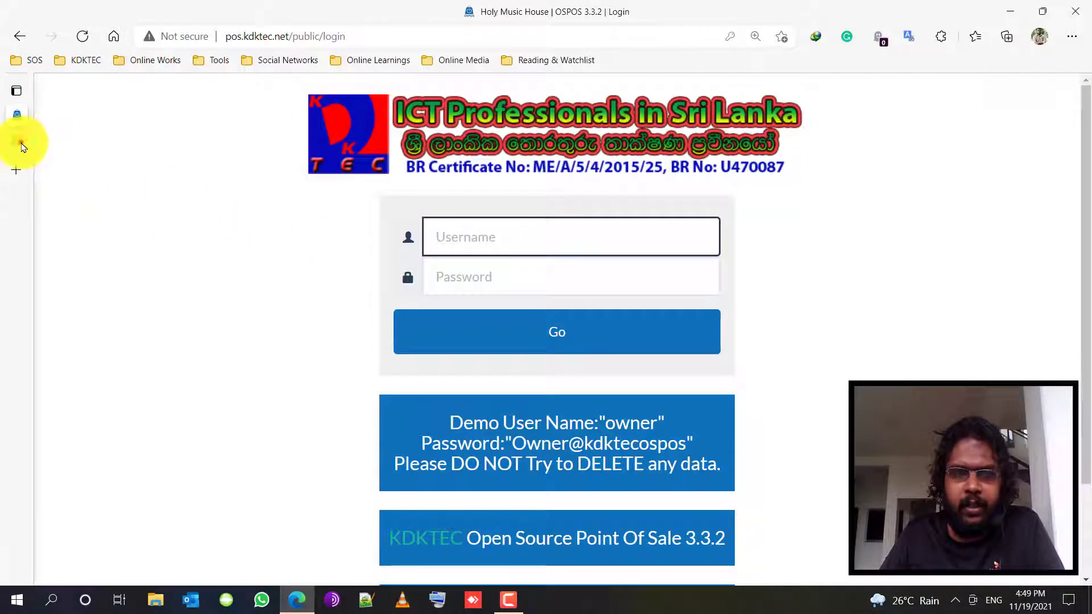
# - Return to the kdktec.net OS POS page and scroll to the demo link, user name and password
pyautogui.click(21, 145)
pyautogui.scroll(15, 922, 316)
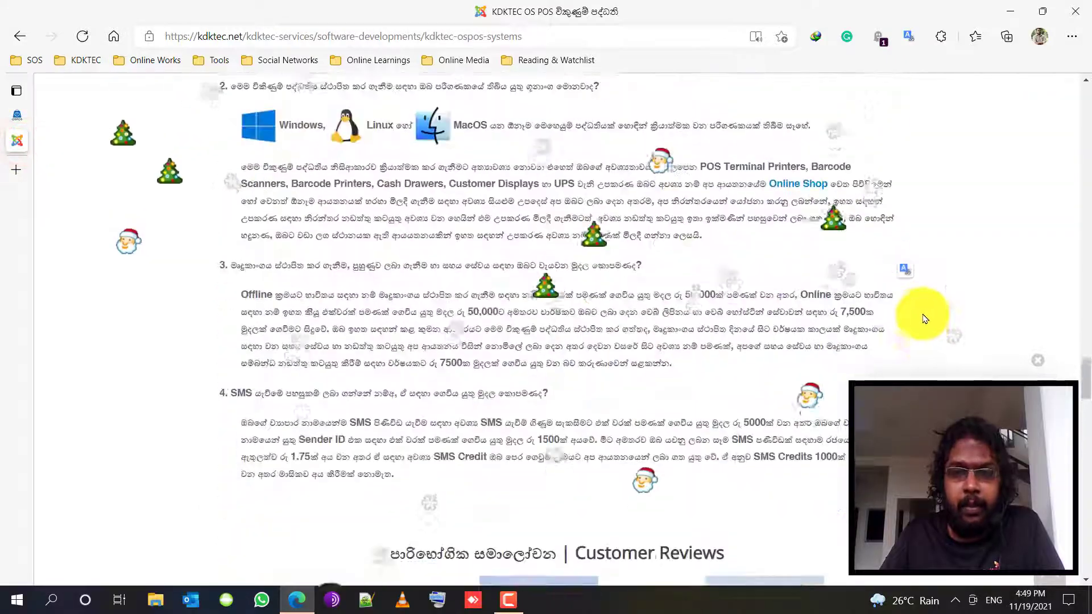
pyautogui.scroll(15, 922, 317)
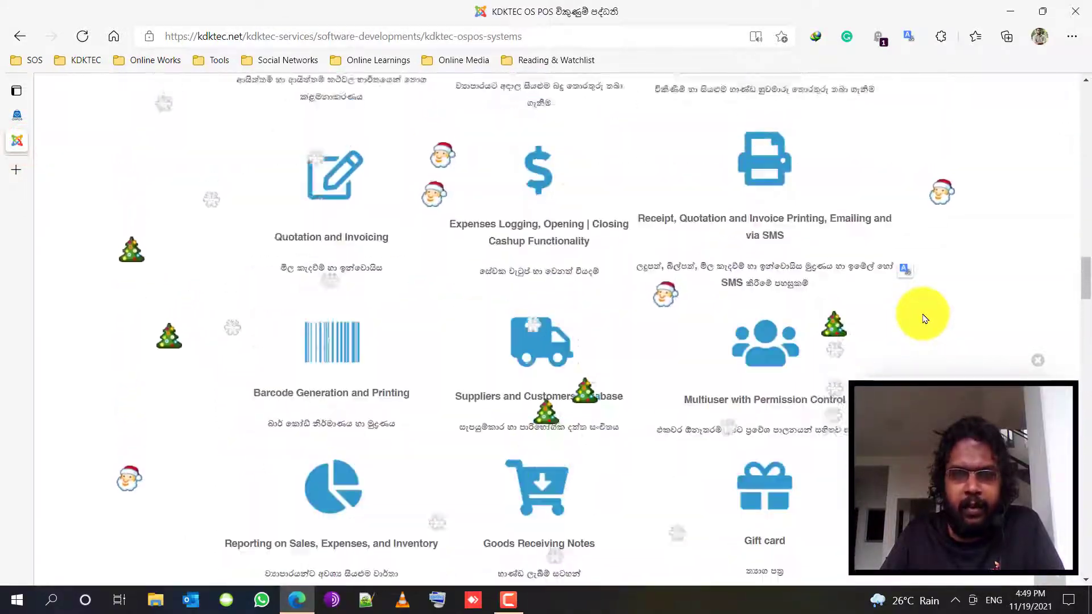
pyautogui.scroll(15, 922, 318)
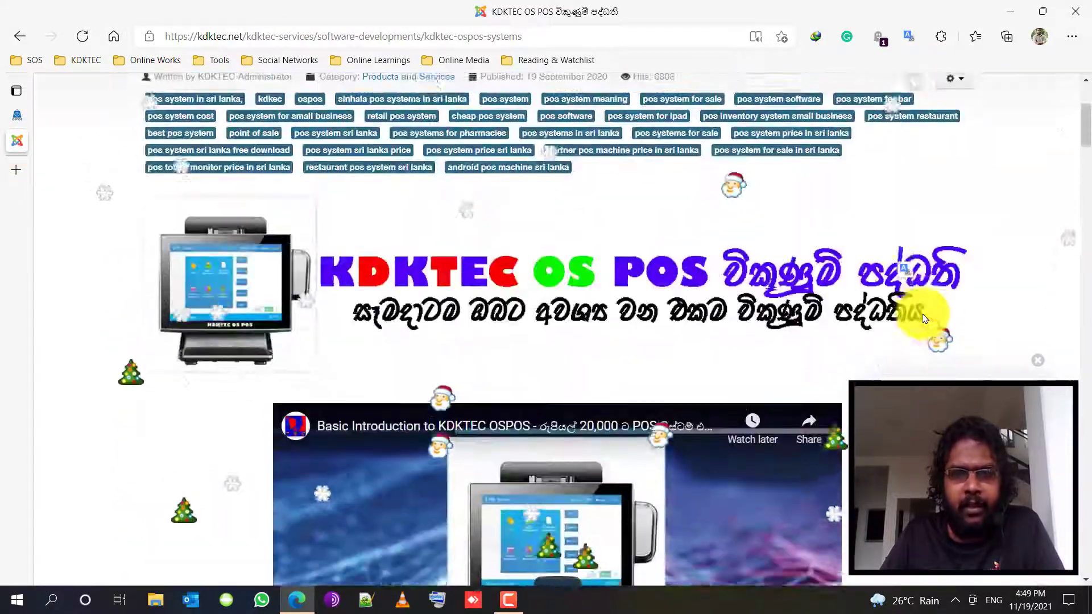
pyautogui.scroll(5, 923, 316)
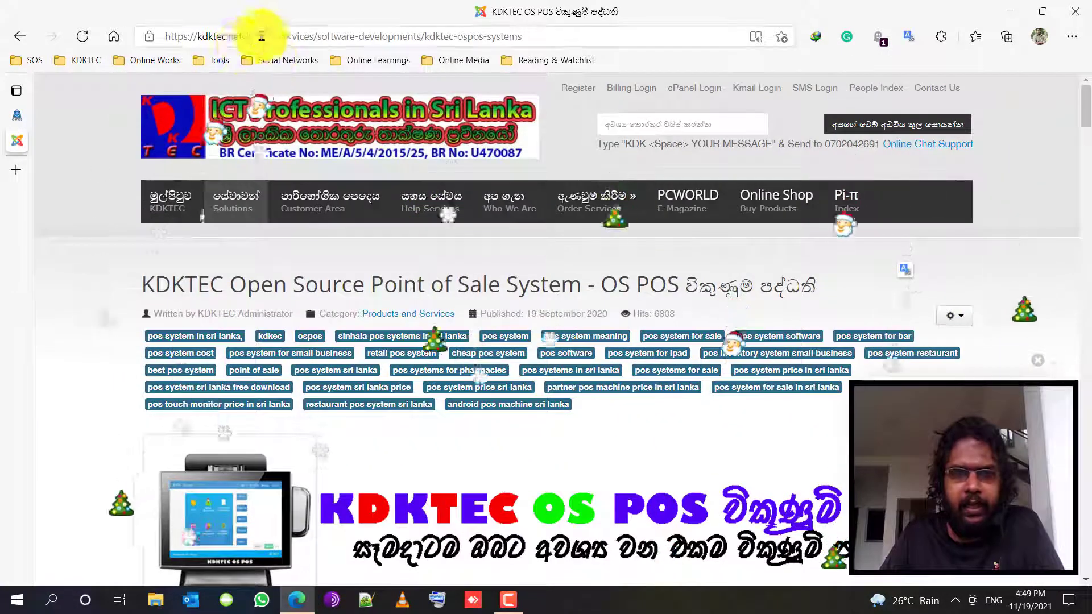
pyautogui.moveTo(239, 199)
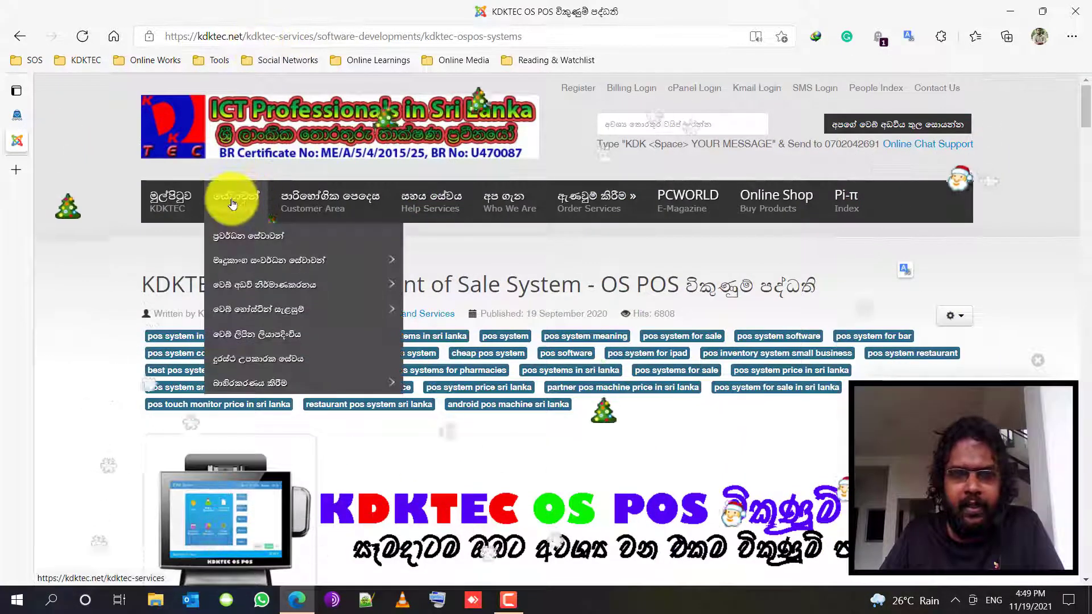
pyautogui.moveTo(287, 267)
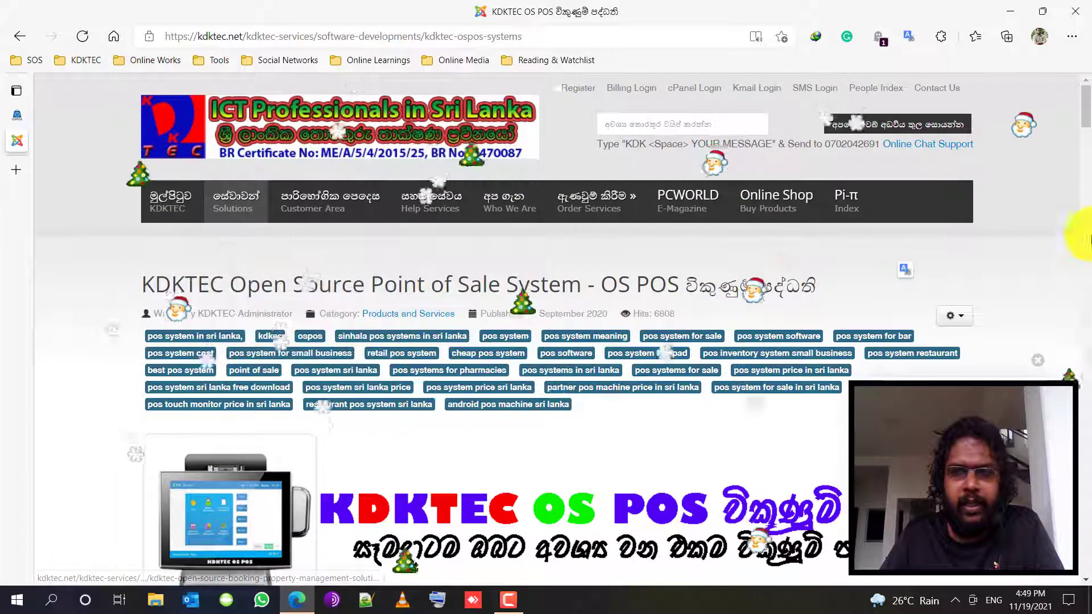
pyautogui.click(1043, 368)
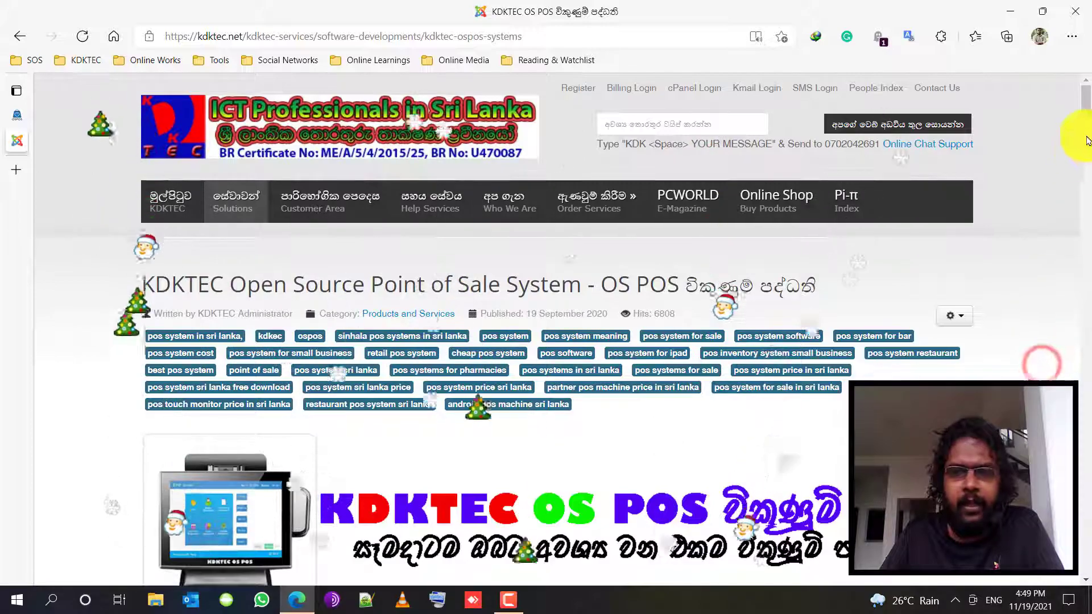
pyautogui.moveTo(1084, 105); pyautogui.dragTo(1089, 460)
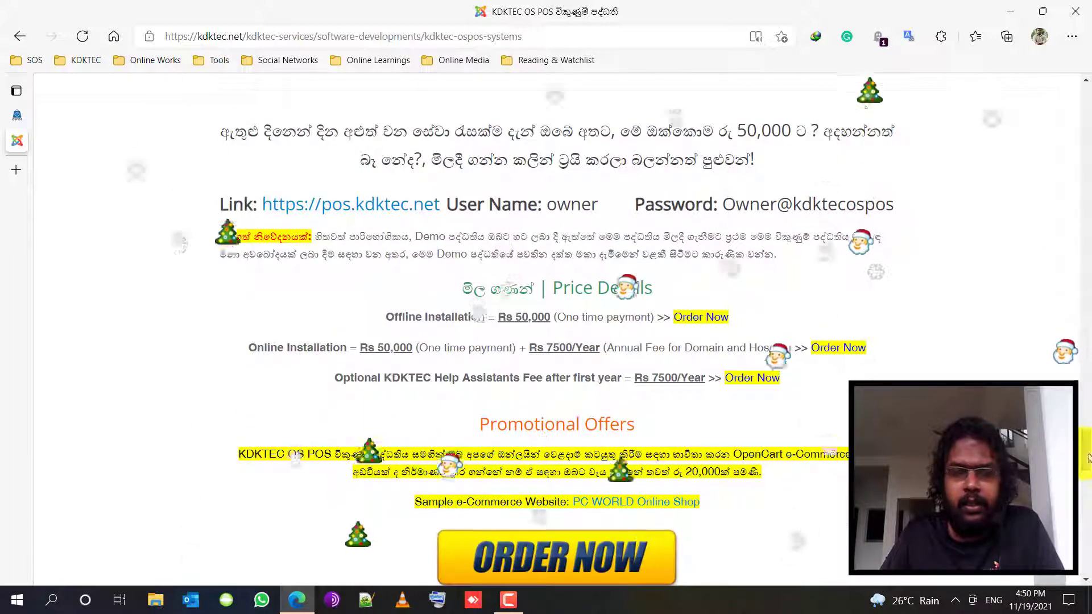